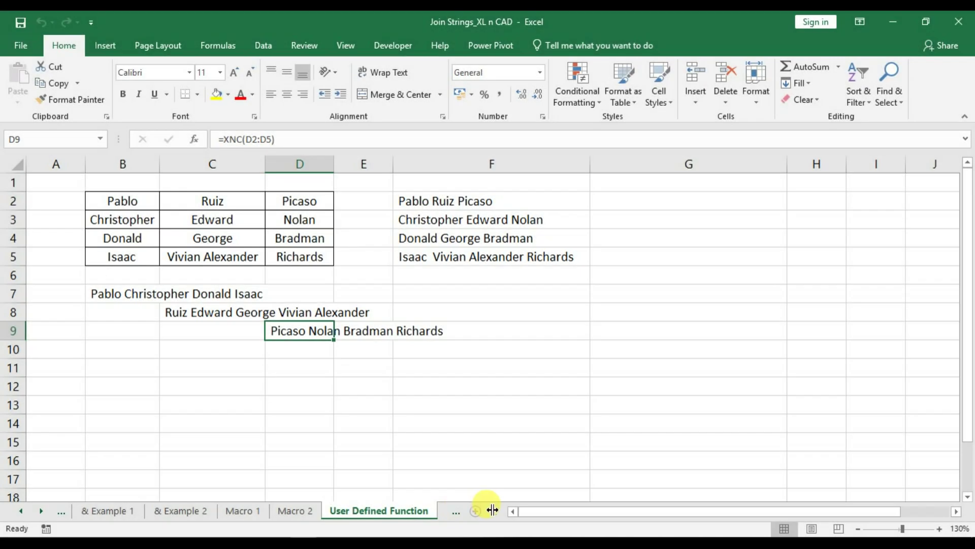
Step: Reveal more sheet tabs and open the Concat & TextJoin sheet
drag(493, 509, 657, 509)
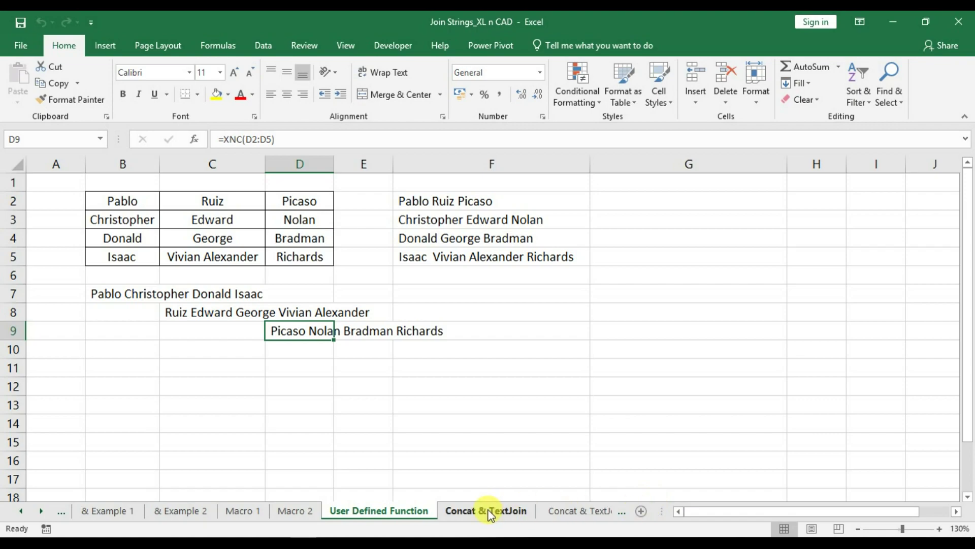
click(458, 510)
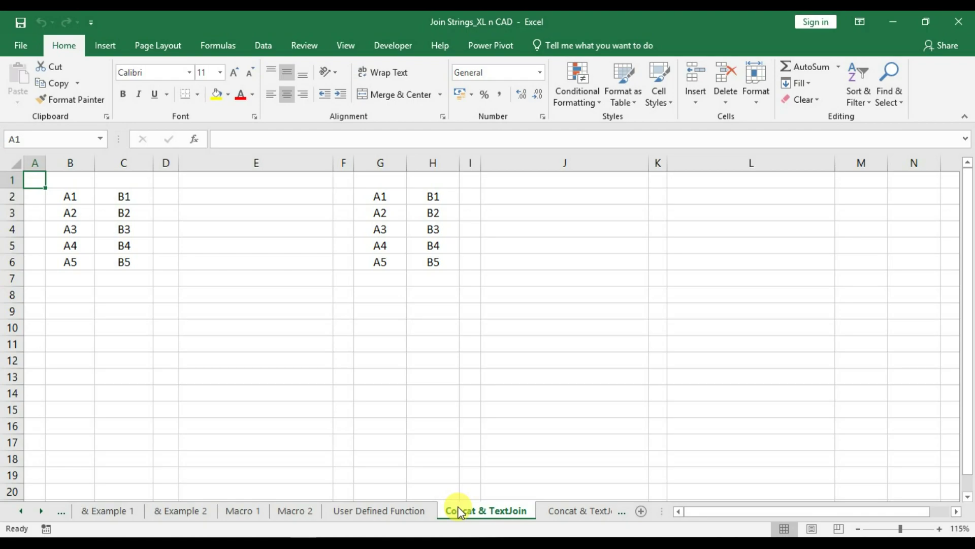
Step: Start a CONCAT formula in E2 and open its Function Arguments form
click(218, 197)
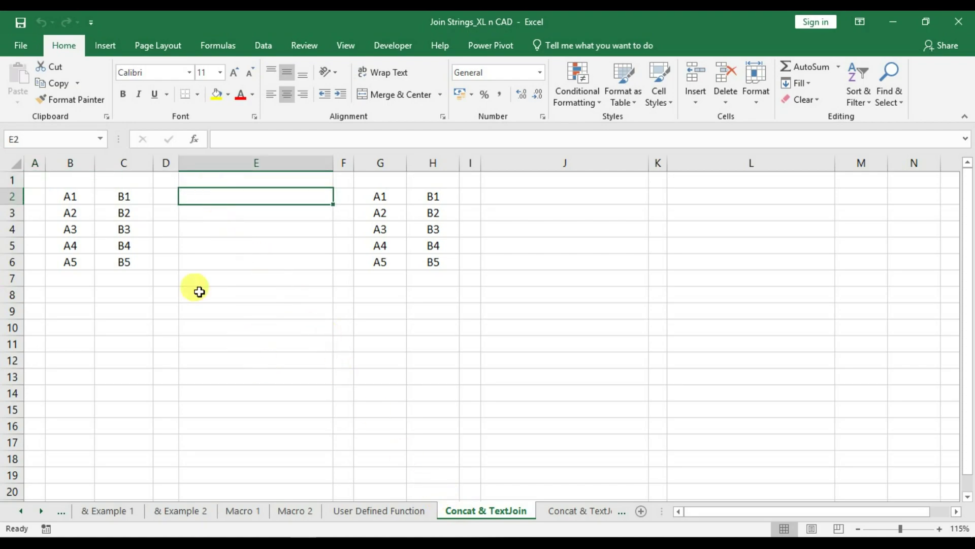
mouse_move(76, 196)
mouse_down()
mouse_move(78, 249)
mouse_move(92, 253)
mouse_up()
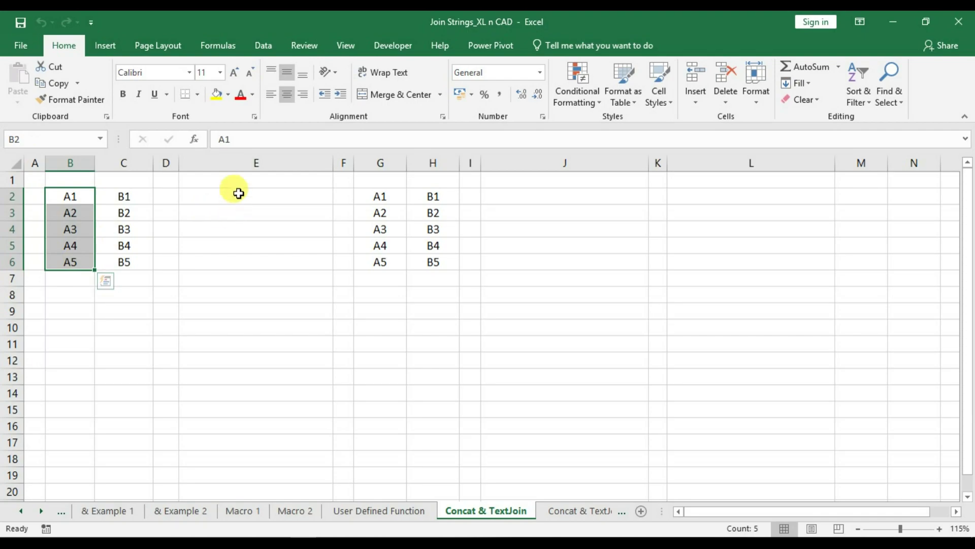
click(279, 197)
text(=con)
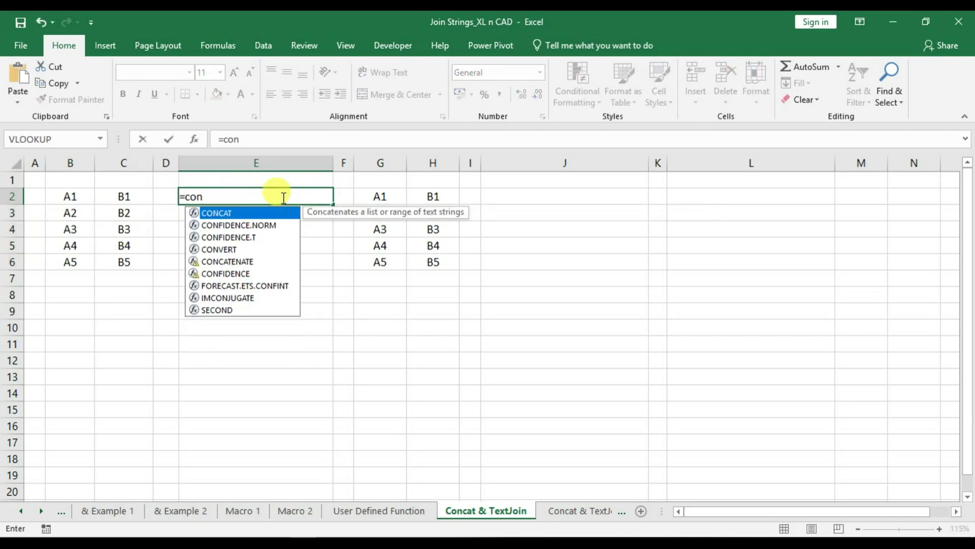
double_click(256, 212)
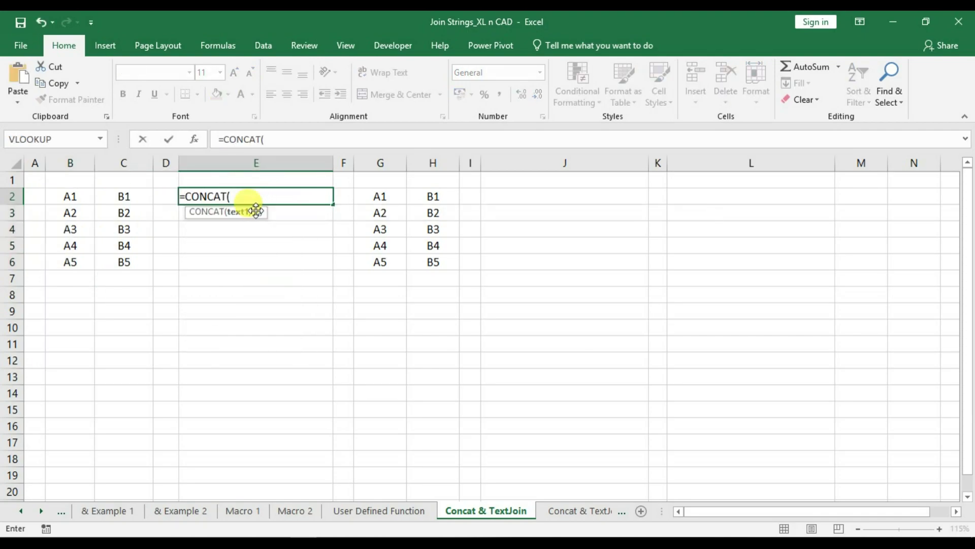
click(195, 139)
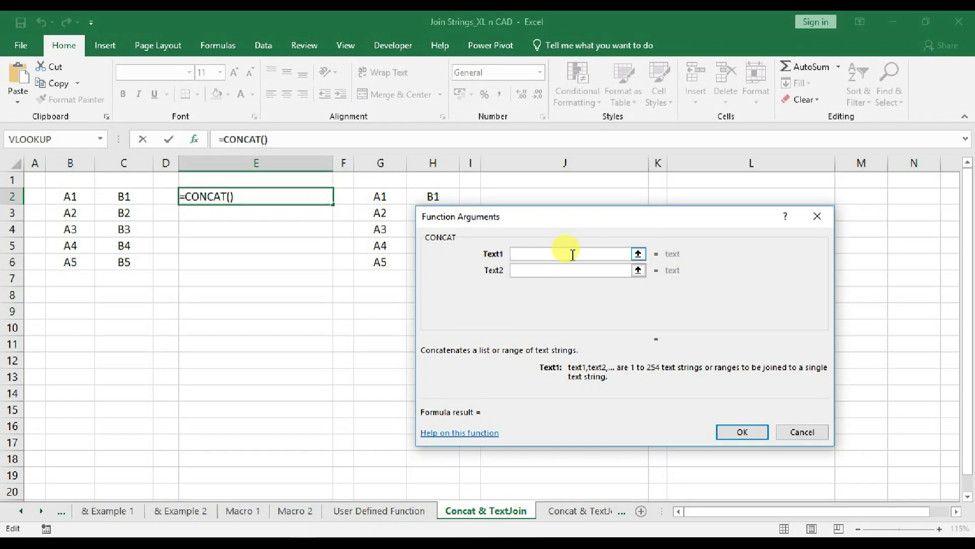
Step: Fill CONCAT's Text1–Text5 with B2–B6 so E2 shows A1A2A3A4A5
click(71, 196)
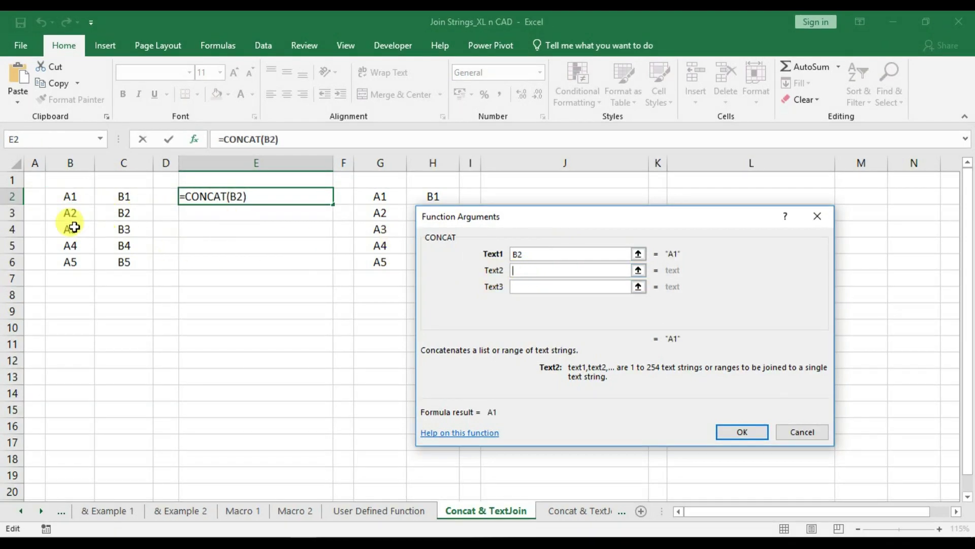
click(71, 213)
click(564, 286)
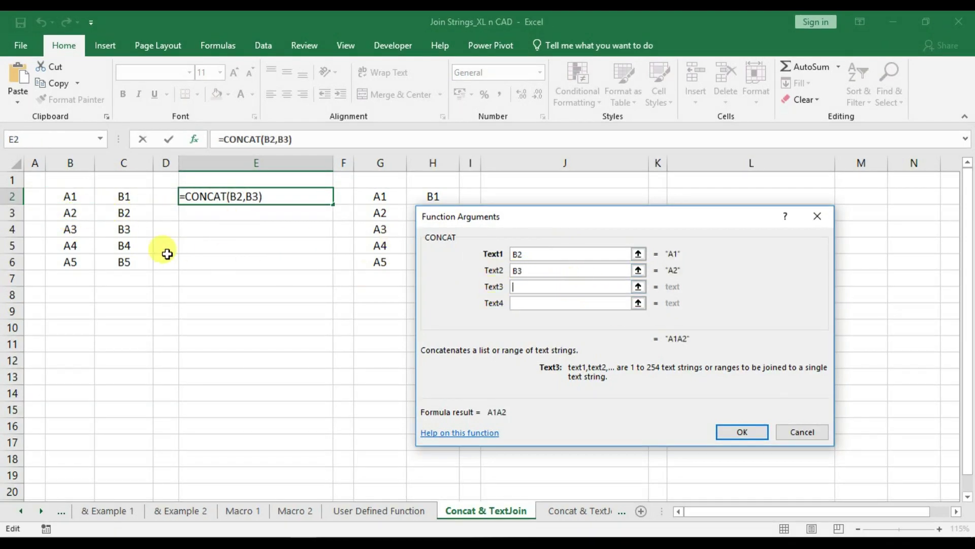
click(77, 234)
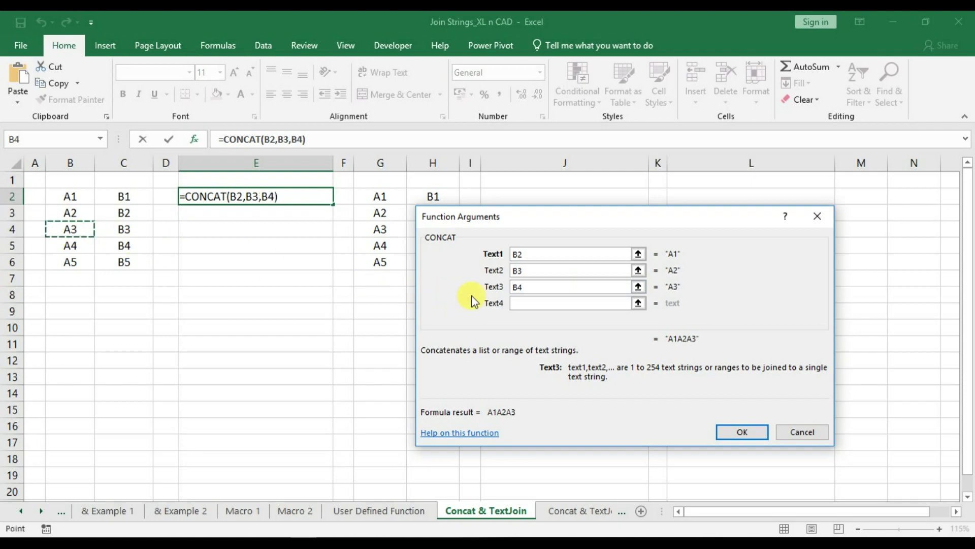
click(521, 302)
click(72, 245)
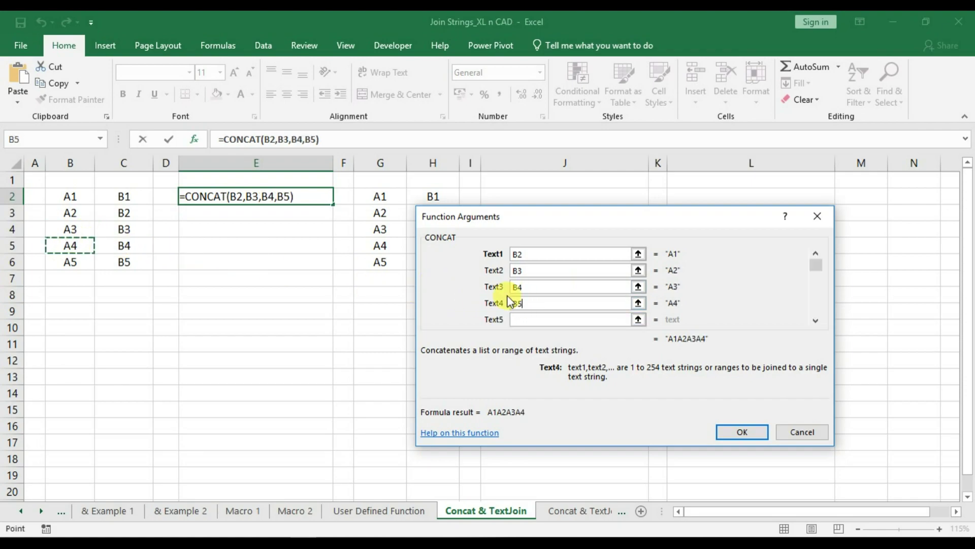
click(518, 319)
click(71, 262)
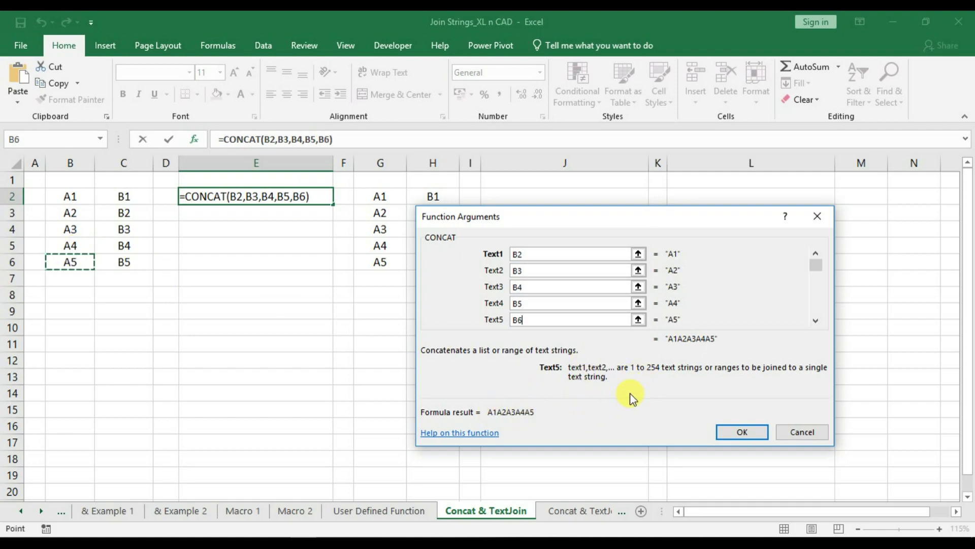
click(751, 431)
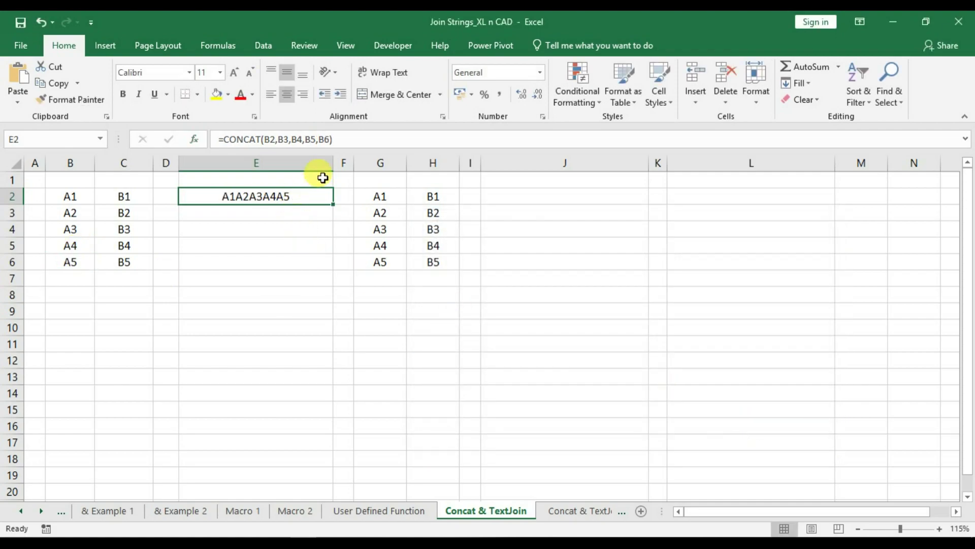
Step: Copy E2's formula into E3 as text CONCAT(B2,B3,B4,B5,B6)
drag(222, 139, 338, 141)
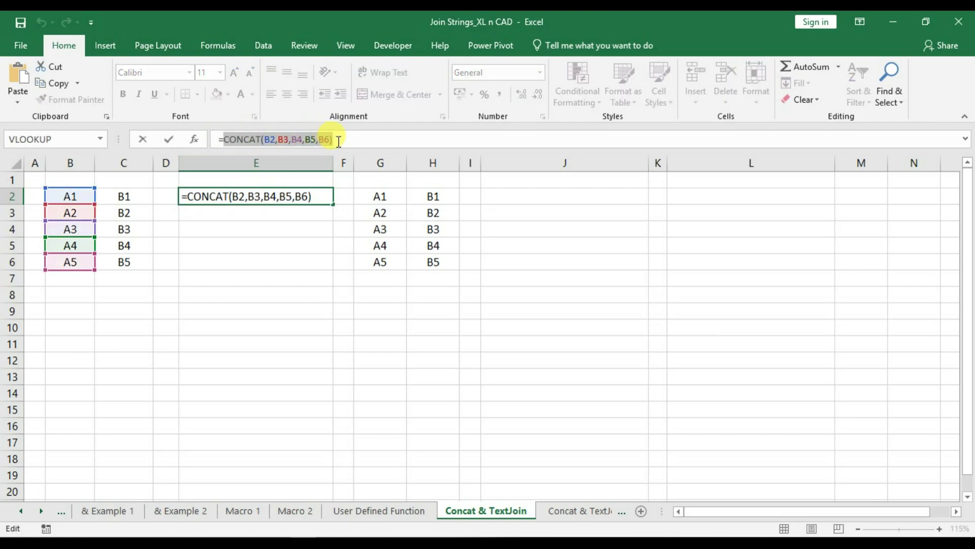
key(ctrl+c)
key(Escape)
click(273, 214)
text(')
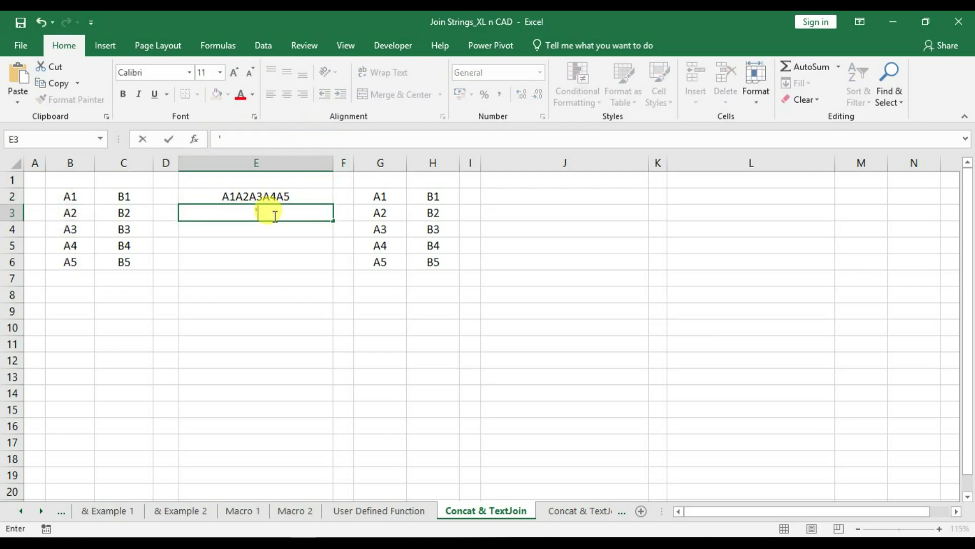
key(ctrl+v)
key(Return)
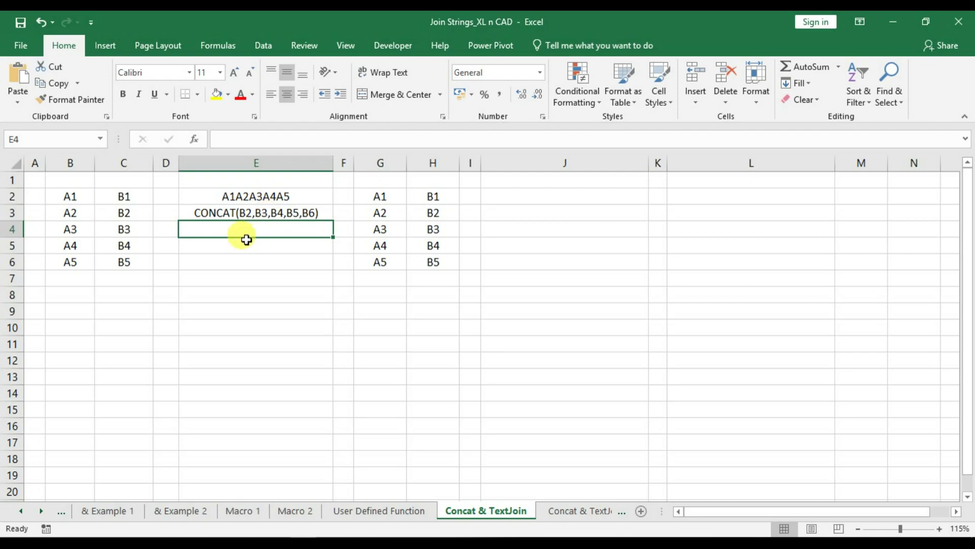
click(243, 242)
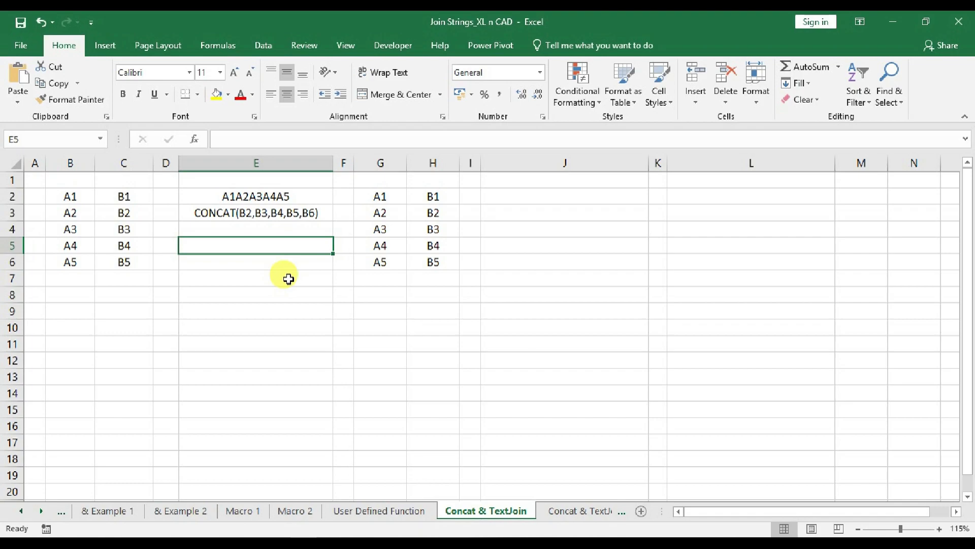
Step: Enter =CONCAT(C2:C6) in E5 to join B1B2B3B4B5
text(=)
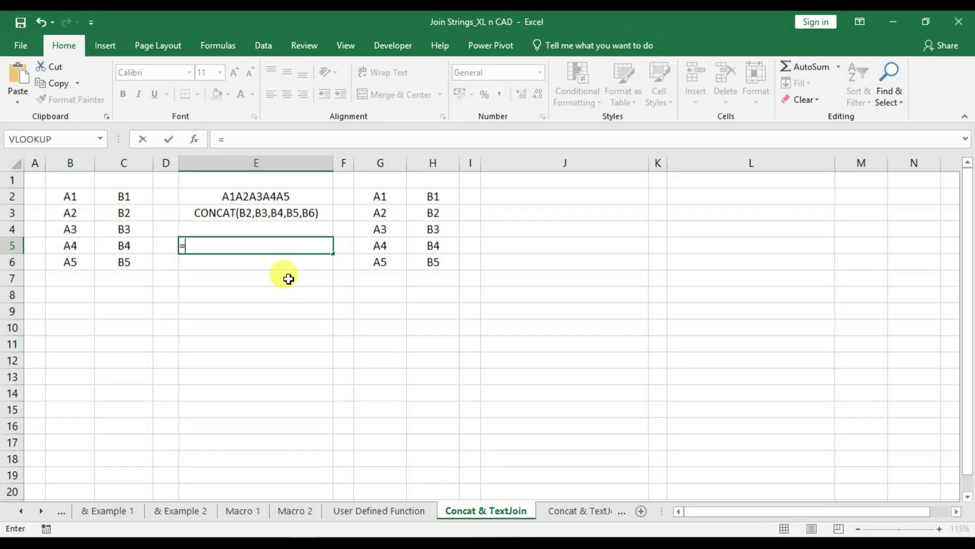
text(con)
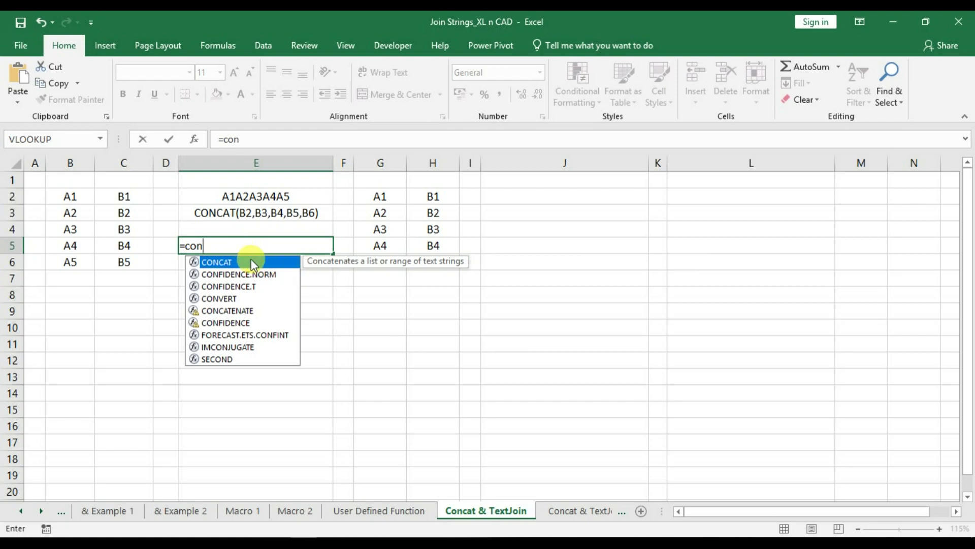
double_click(251, 261)
drag(123, 200, 136, 262)
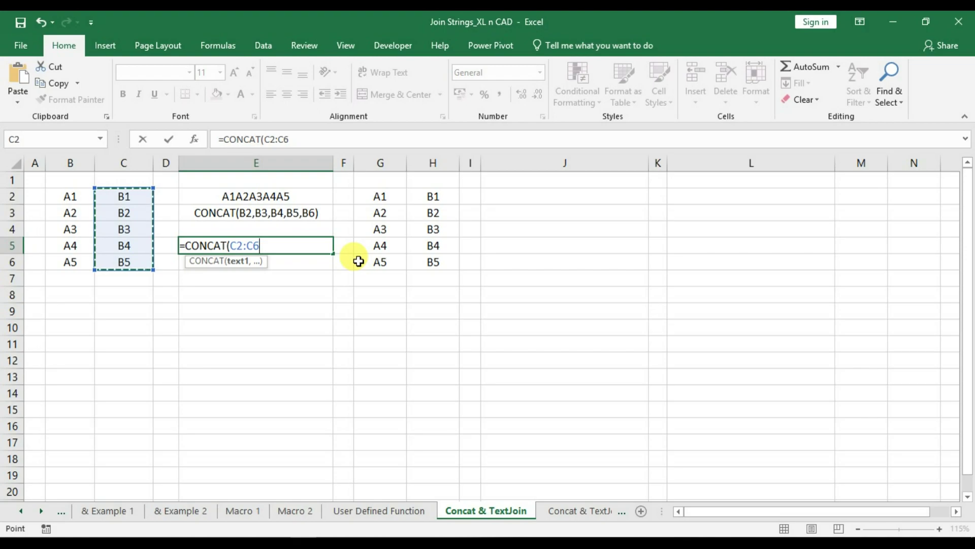
key(Return)
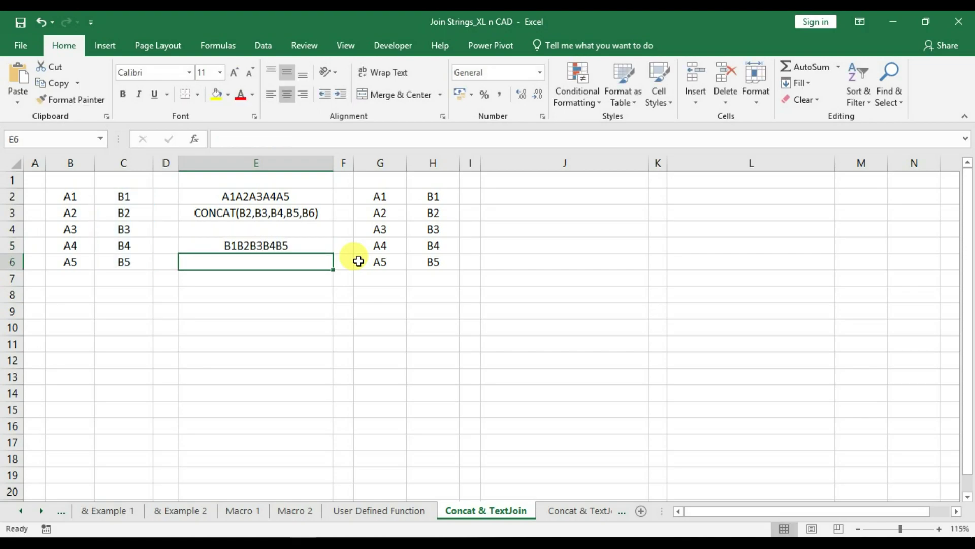
Step: Copy E5's CONCAT formula text into E6 as its label
click(250, 244)
drag(223, 139, 317, 134)
key(ctrl+c)
key(Escape)
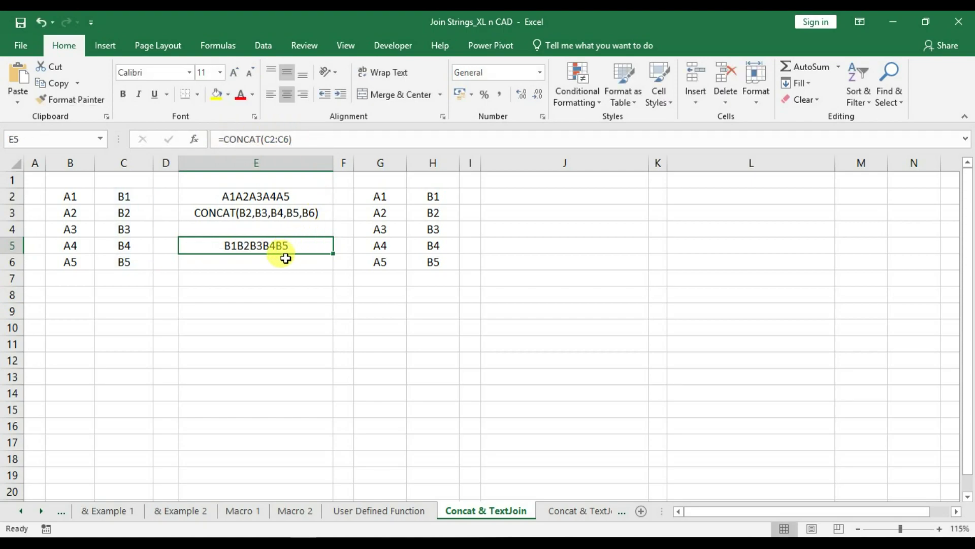
click(283, 259)
key(ctrl+v)
key(Return)
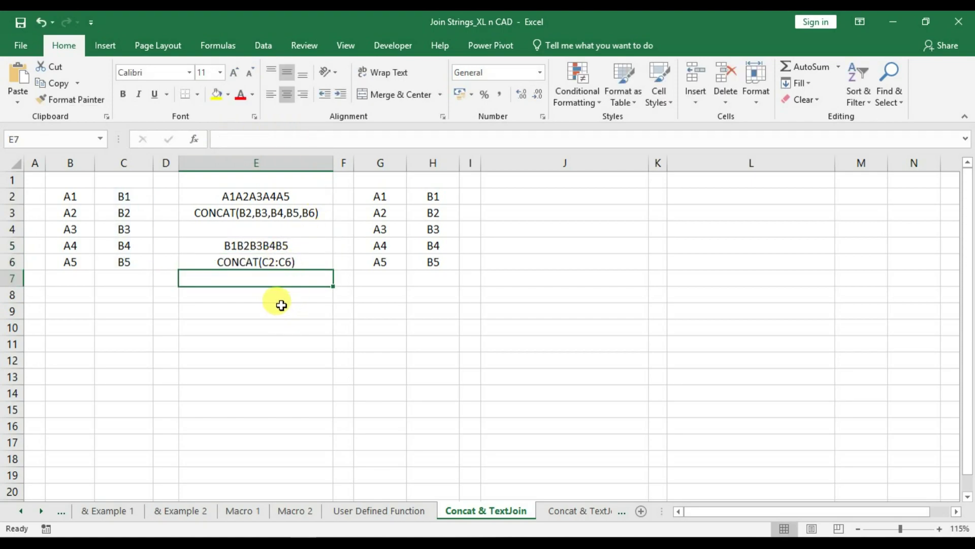
Step: Enter =CONCAT(B2:C6) in E8, giving A1B1A2B2A3B3A4B4A5B5
click(267, 295)
text(=co)
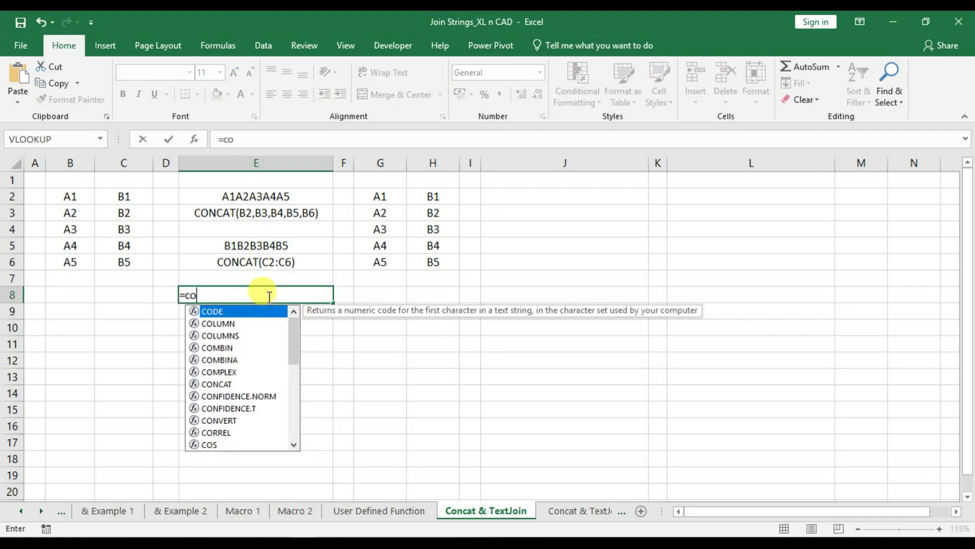
text(n)
double_click(249, 311)
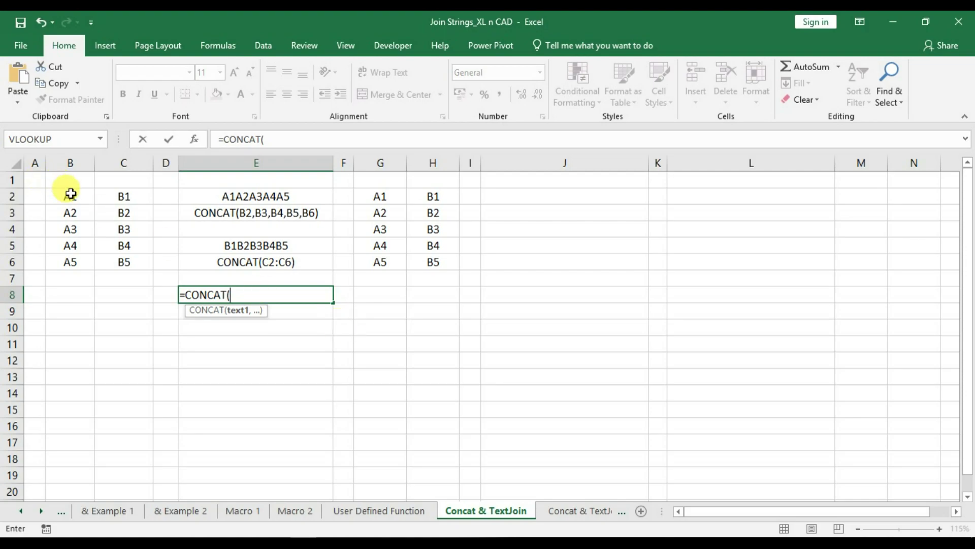
drag(70, 196, 129, 261)
text())
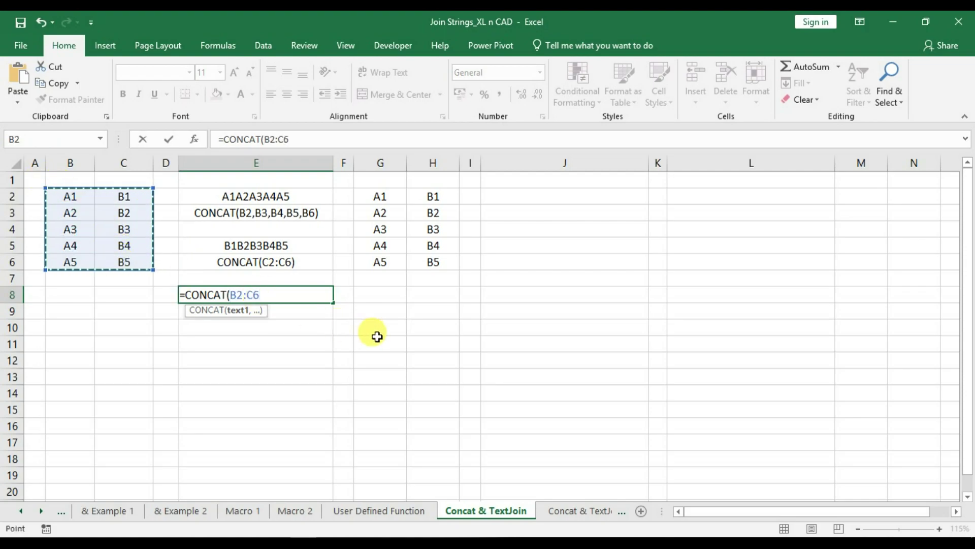
key(Return)
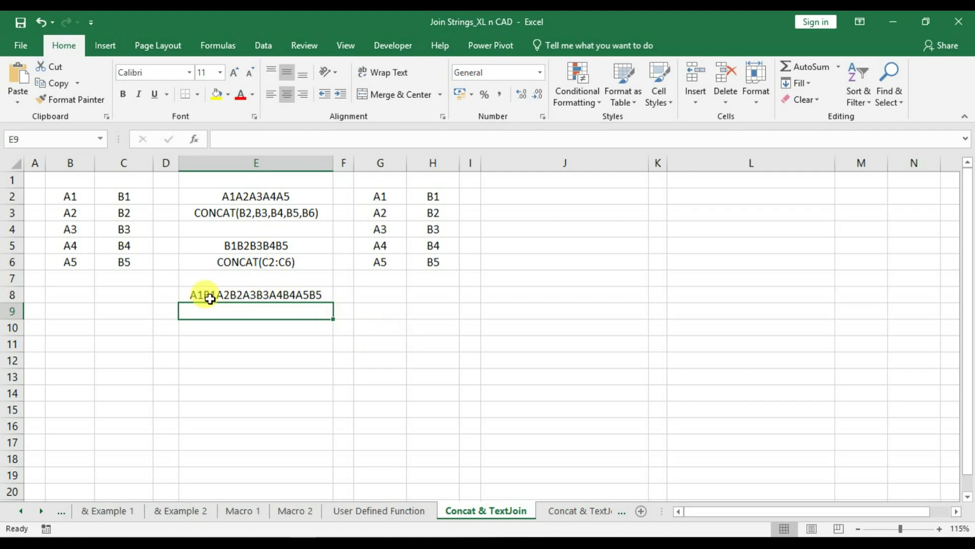
Step: Copy E8's formula text and paste it after an apostrophe into E9
click(210, 299)
scroll(222, 320, up, 1)
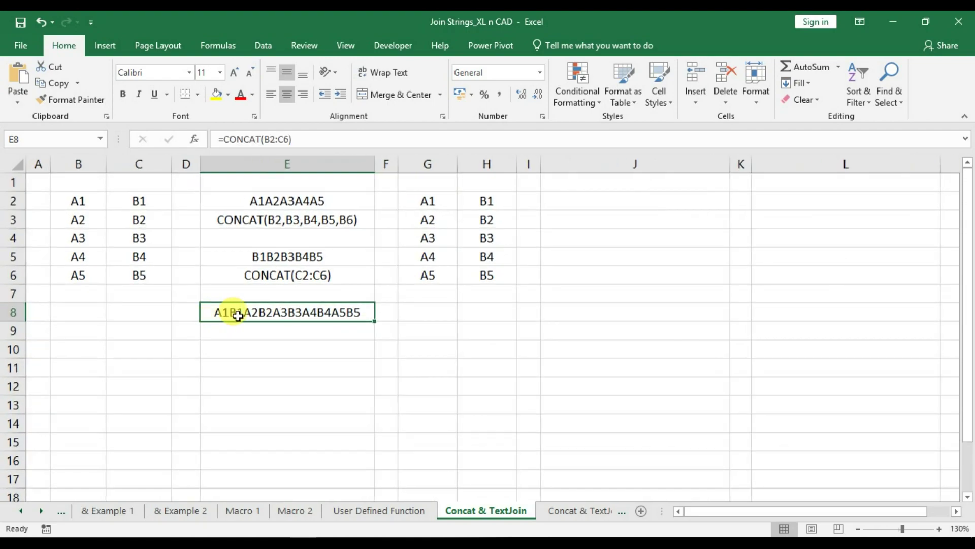
scroll(236, 319, up, 1)
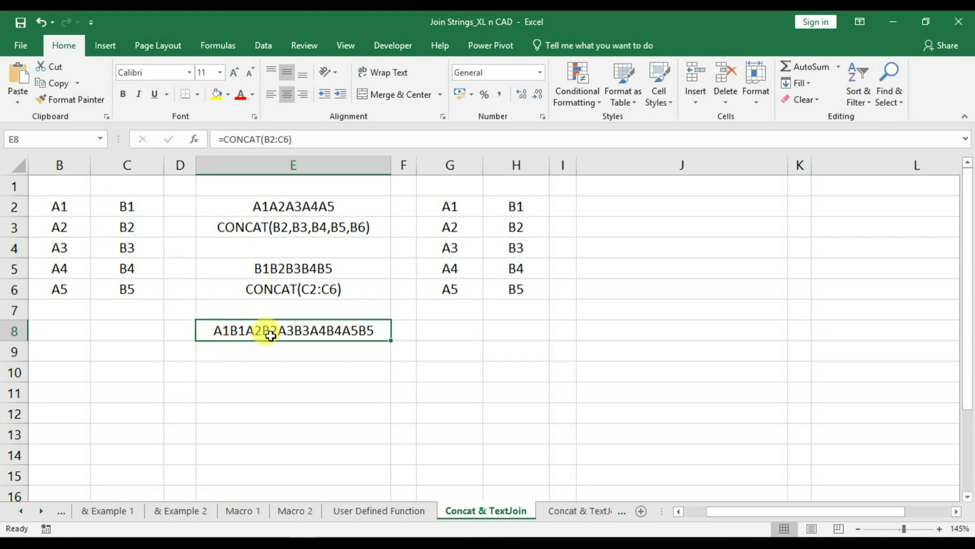
scroll(265, 351, down, 1)
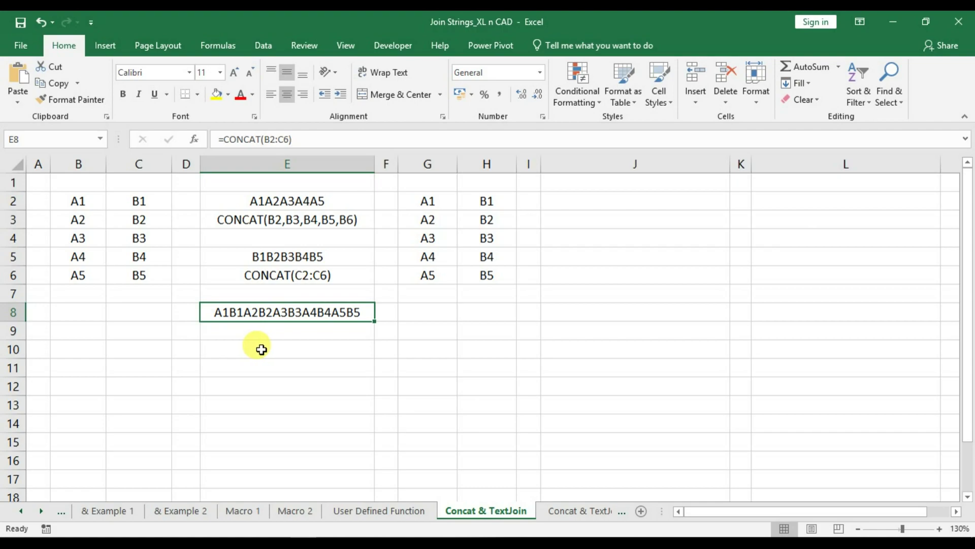
scroll(261, 349, down, 1)
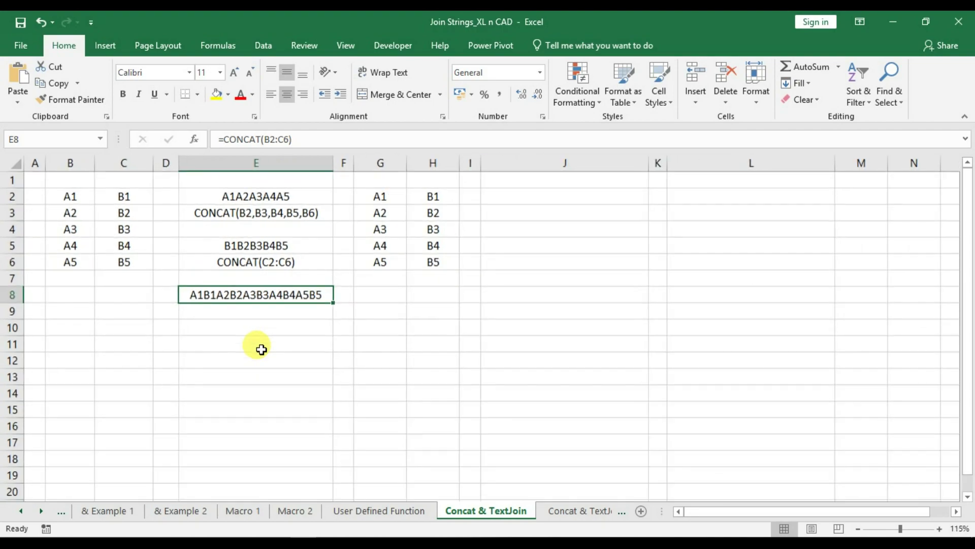
click(254, 310)
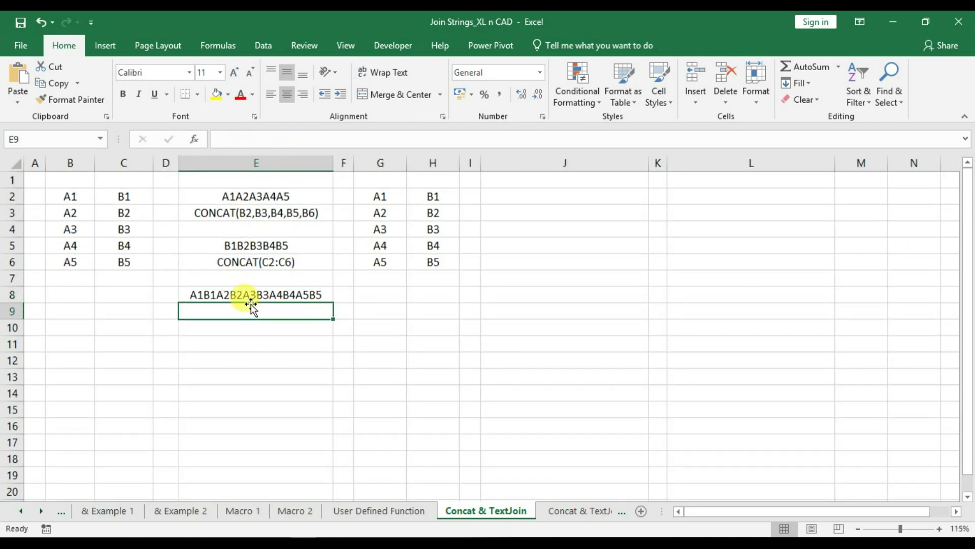
click(256, 294)
drag(224, 139, 308, 143)
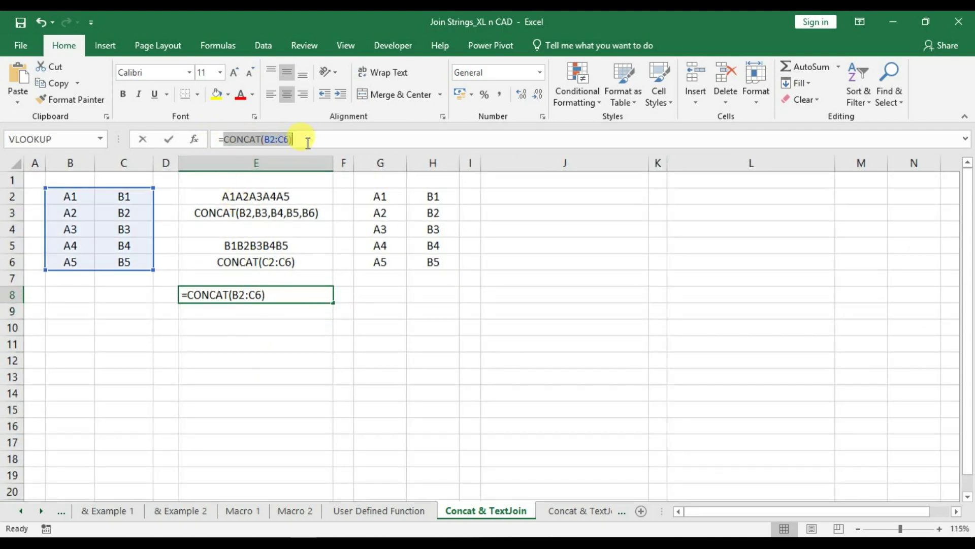
key(Return)
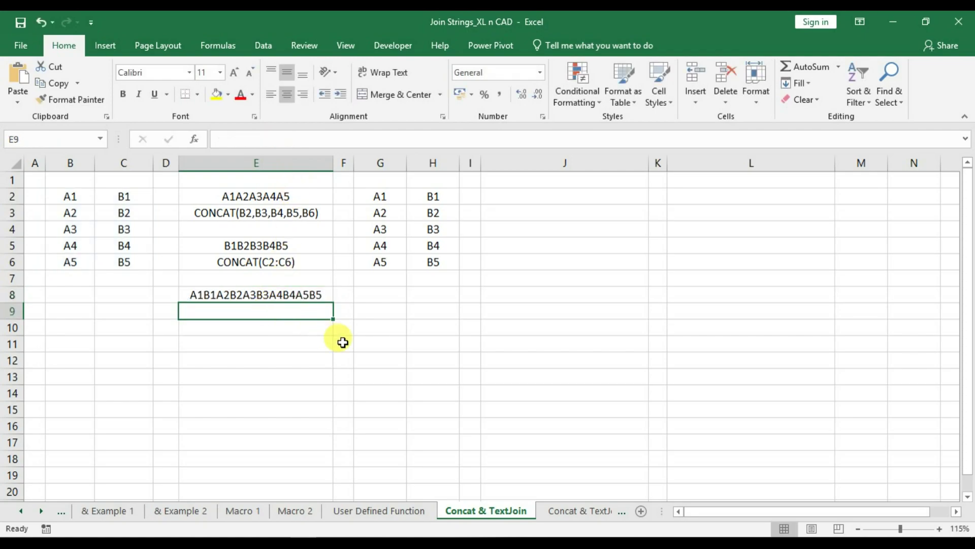
text(')
key(ctrl+v)
Step: Confirm the E9 label, then enter =CONCAT(B2:B6,C2:C6) in E11
key(Return)
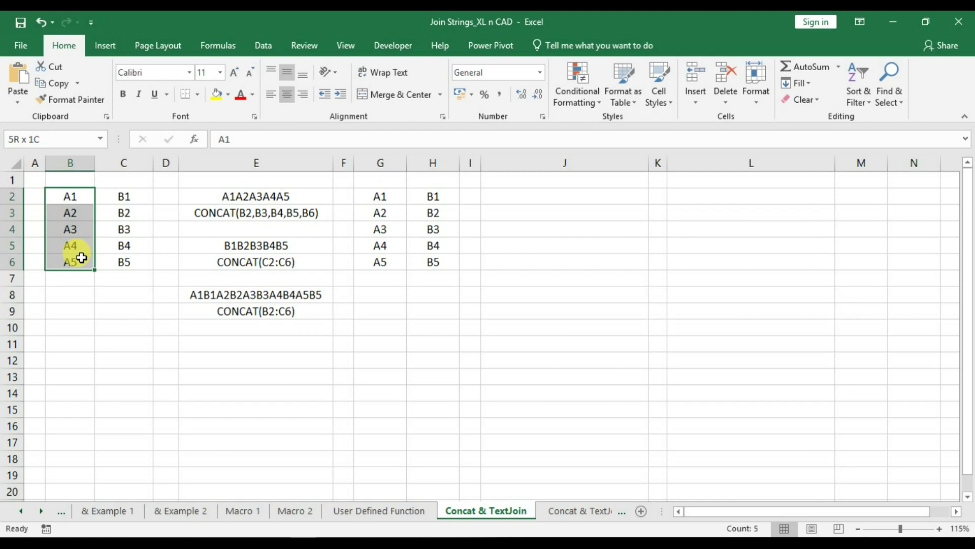
drag(76, 198, 76, 262)
drag(123, 199, 127, 262)
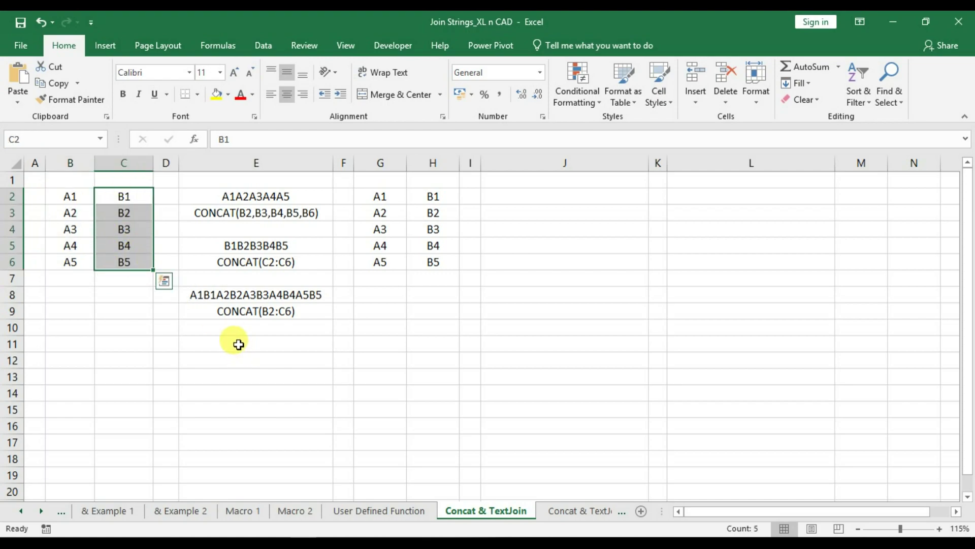
click(284, 345)
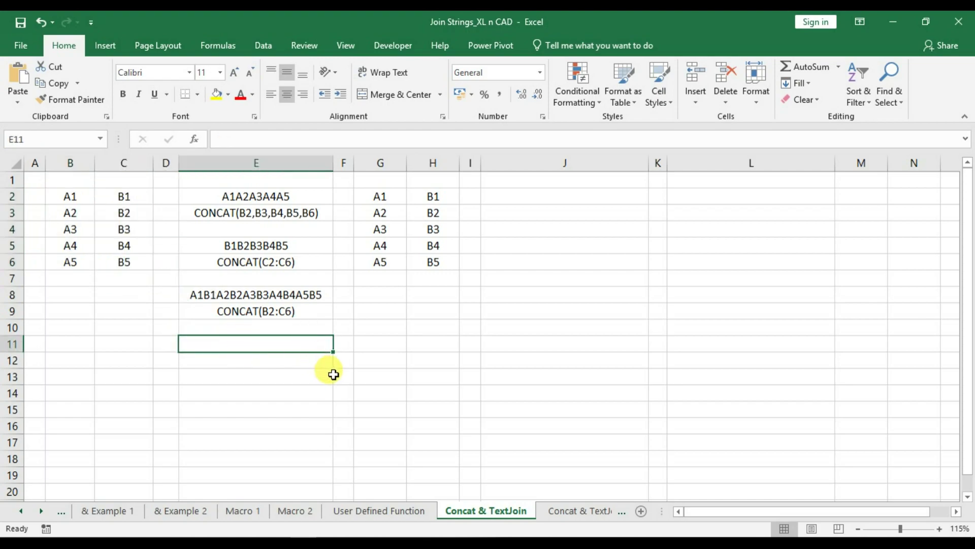
text(=co)
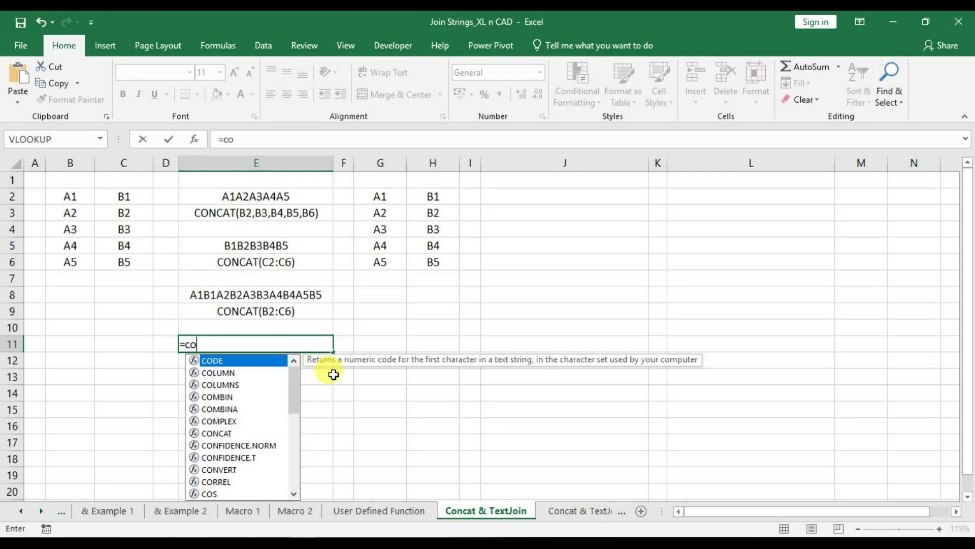
text(n)
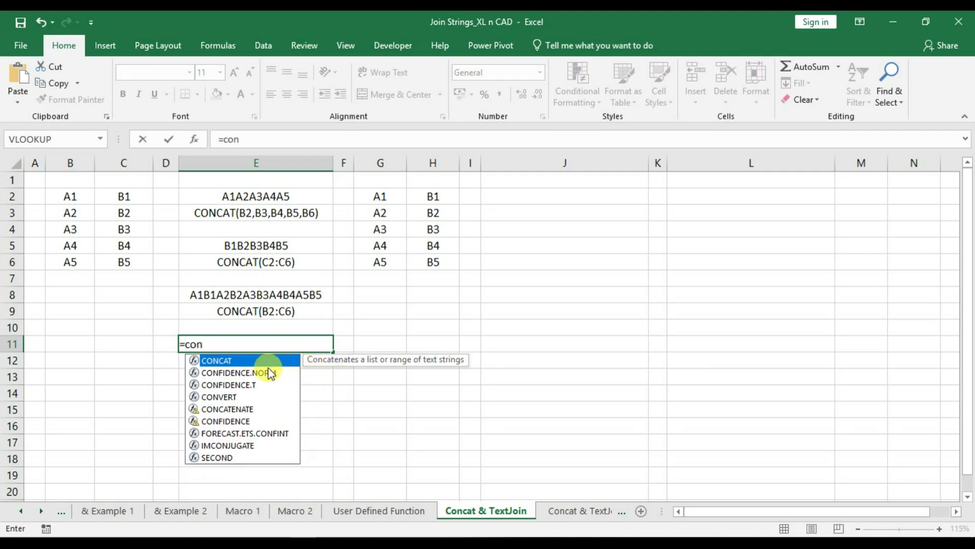
double_click(254, 361)
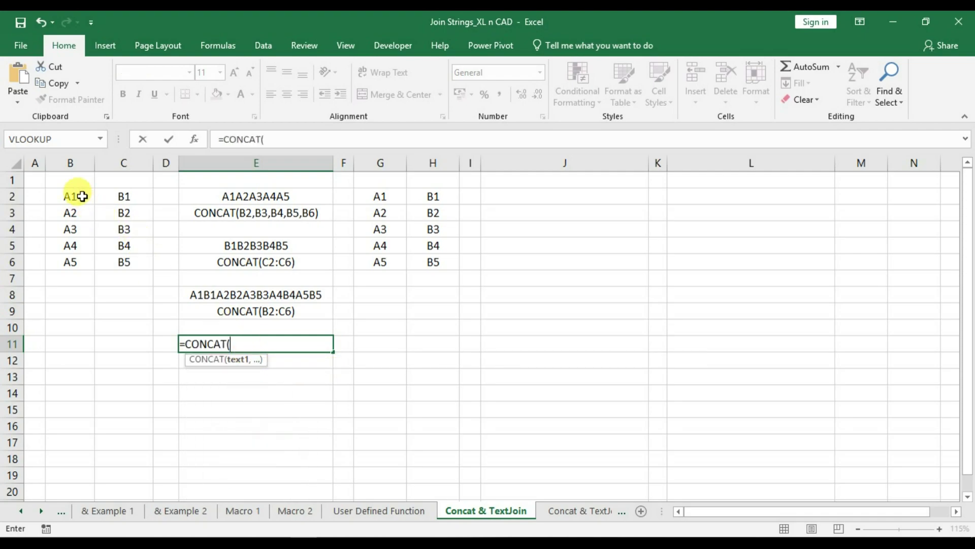
drag(81, 195, 81, 258)
text(,)
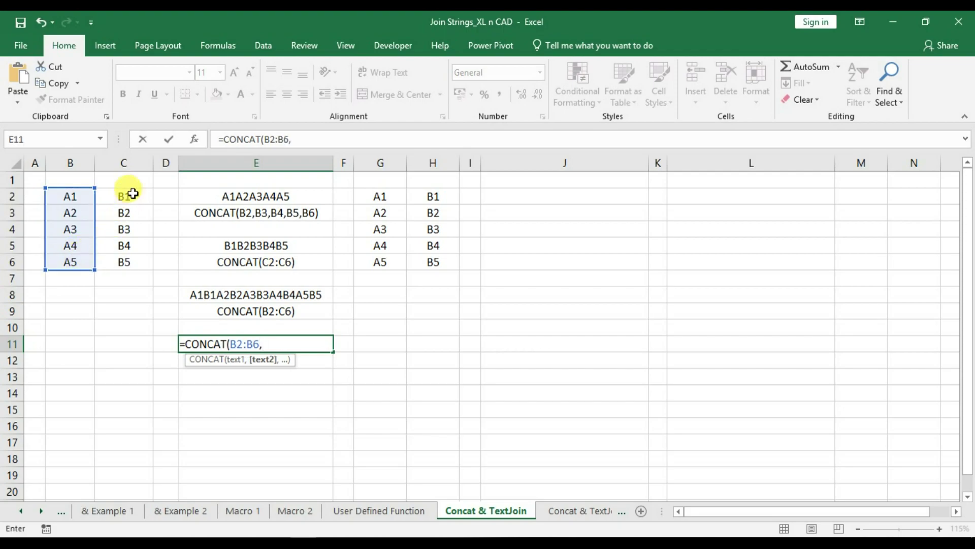
drag(130, 196, 142, 265)
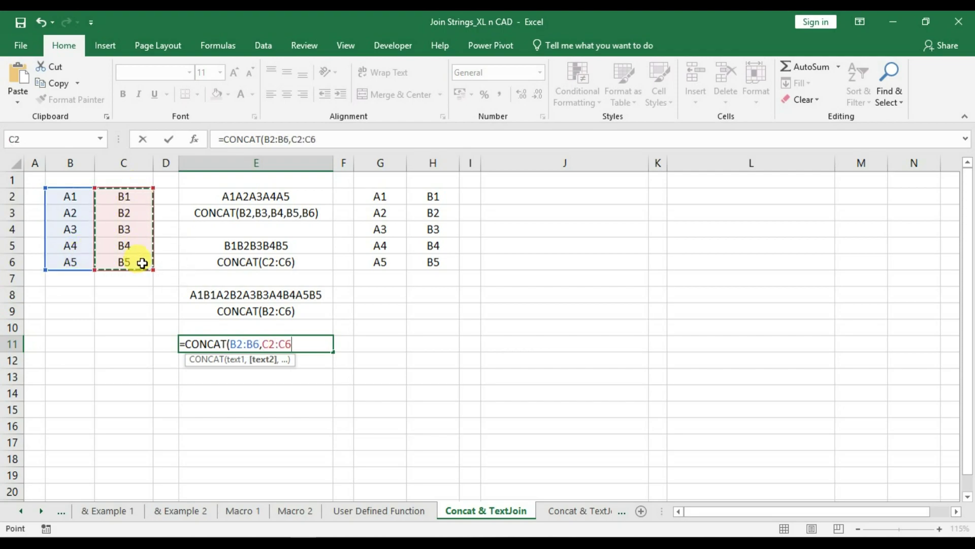
text())
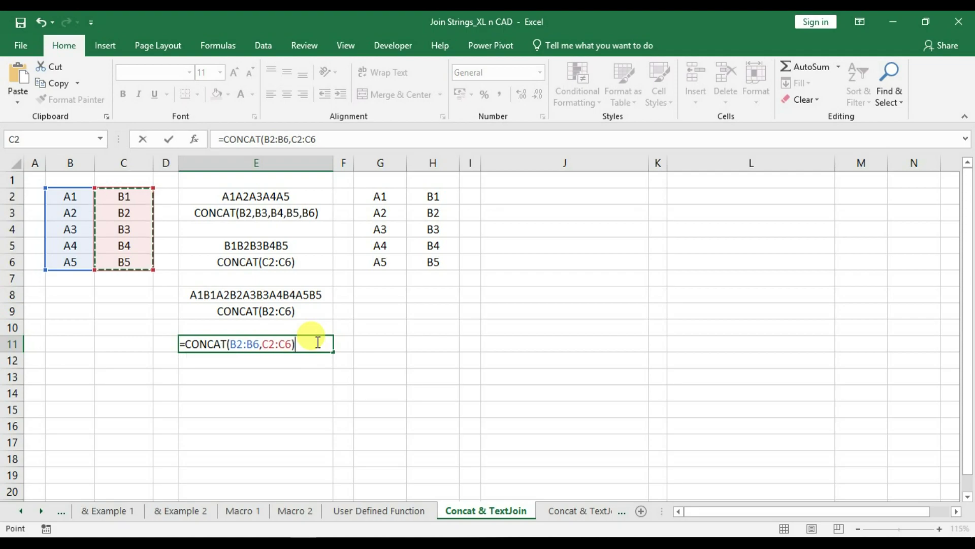
key(Return)
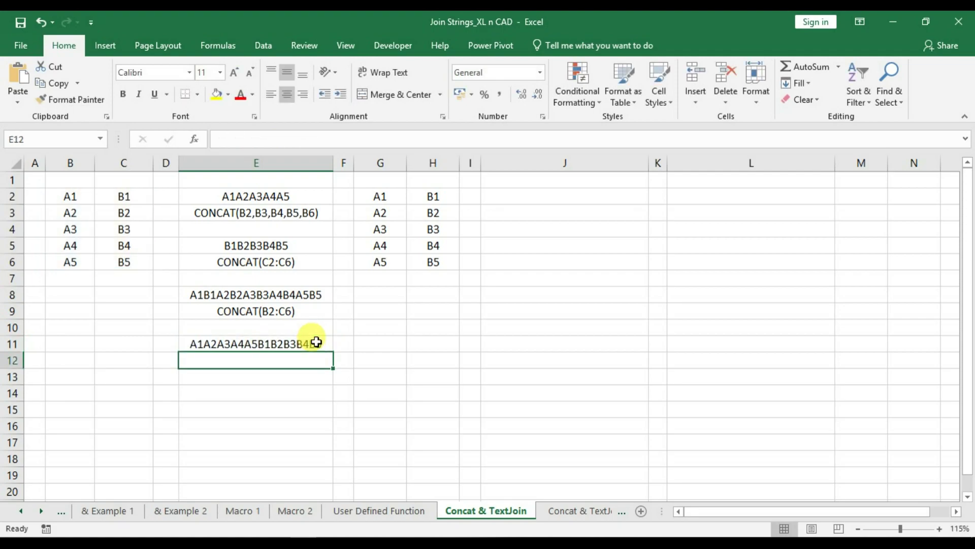
click(316, 342)
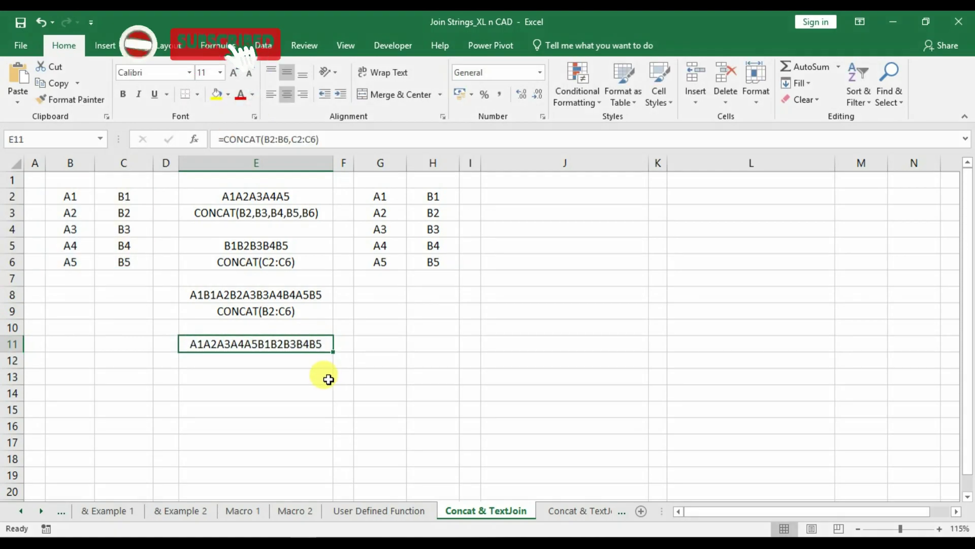
Step: Insert a " " separator between the ranges in E11's formula
click(293, 140)
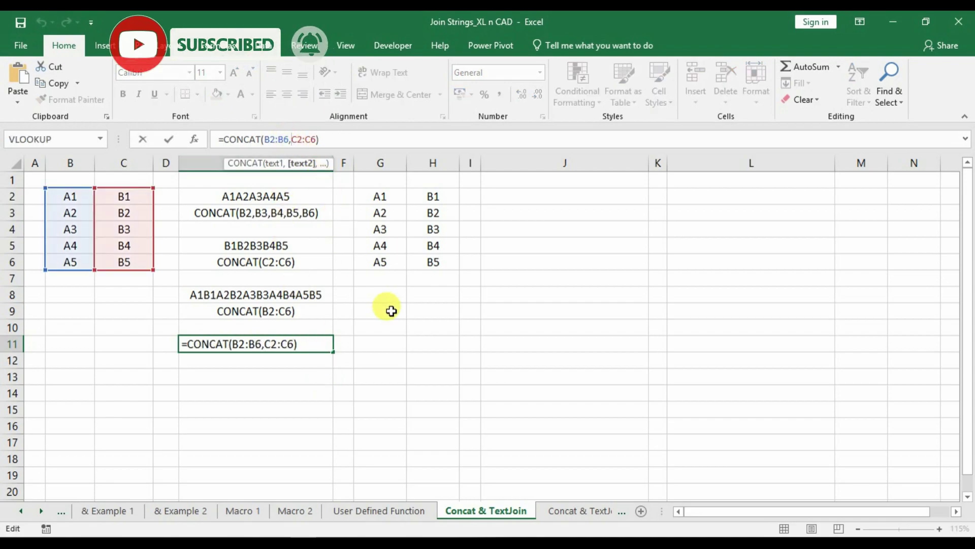
text(" ",)
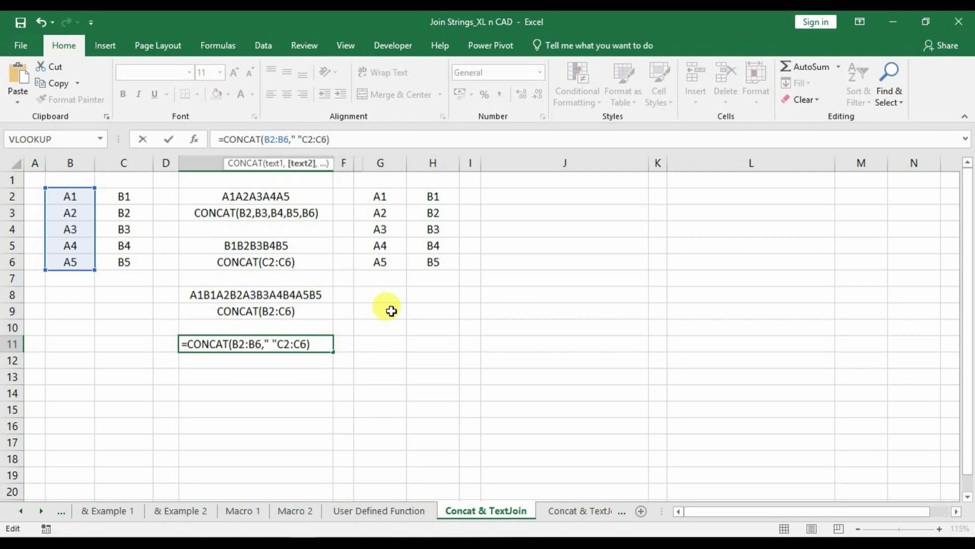
key(Return)
Step: Label E12 with E11's formula text CONCAT(B2:B6," ",C2:C6)
click(307, 343)
drag(222, 139, 379, 137)
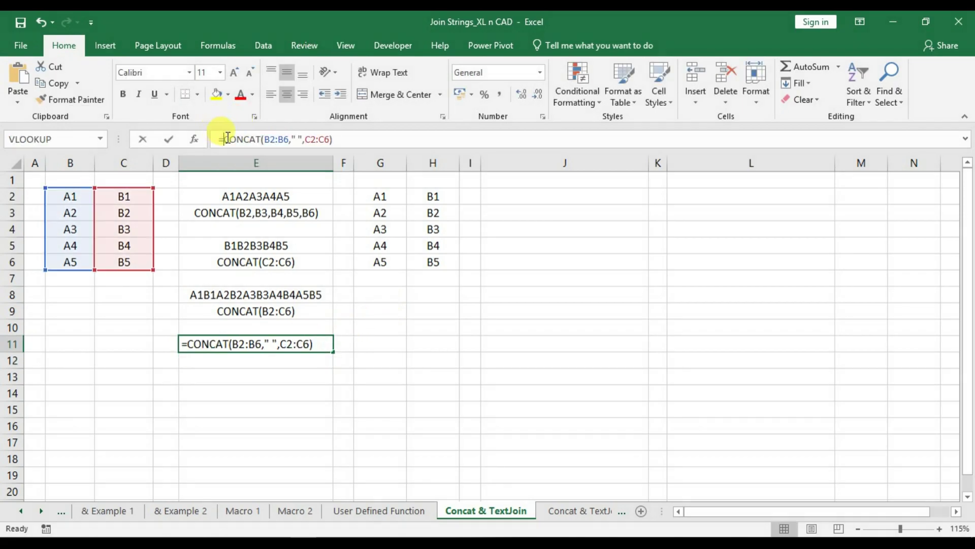
key(ctrl+c)
key(Escape)
click(283, 359)
key(ctrl+v)
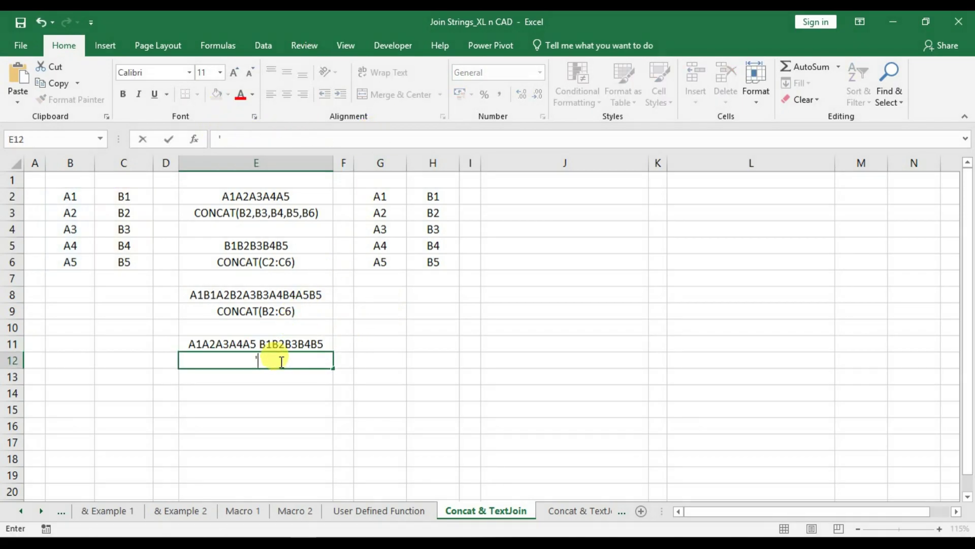
key(Return)
click(564, 194)
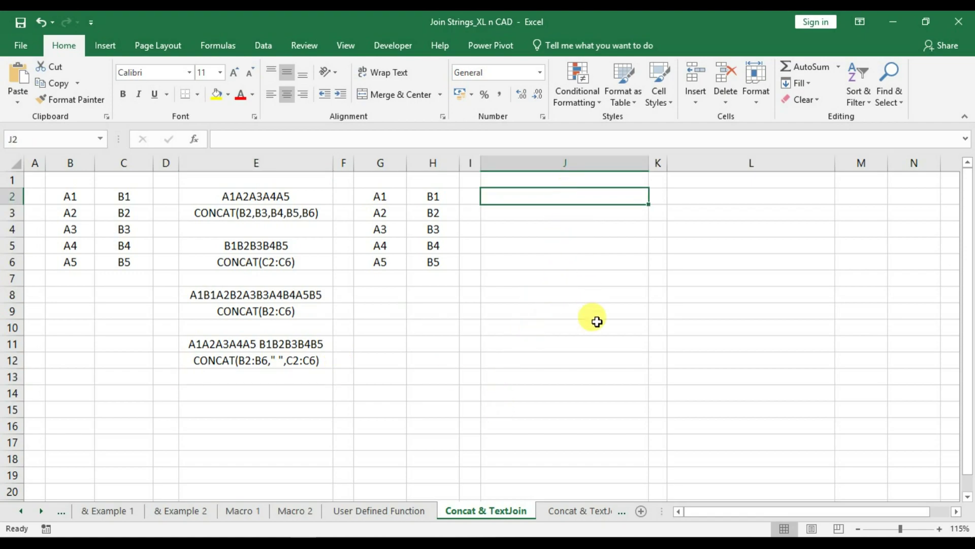
Step: Type =TEXTJOIN( in J2, open its Function Arguments form, and move it aside
text(=)
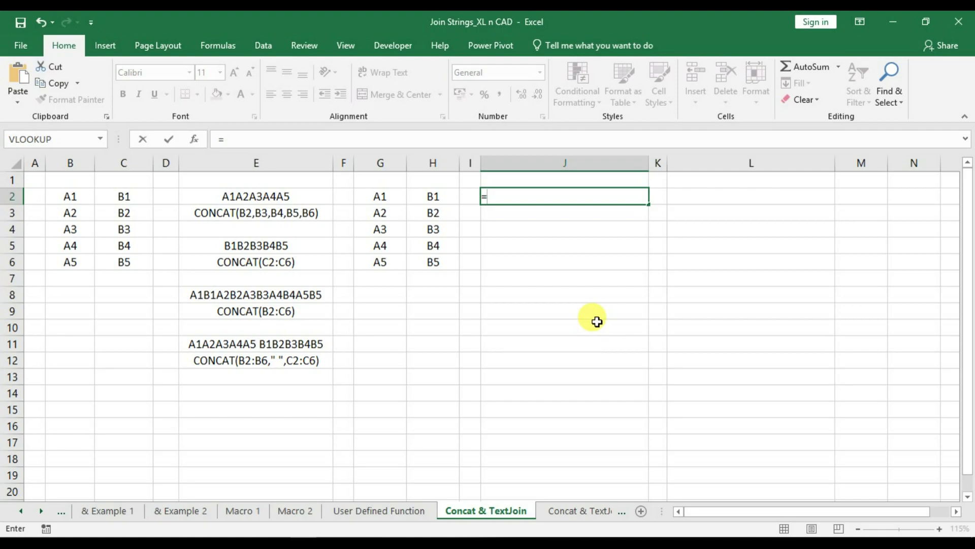
text(tex)
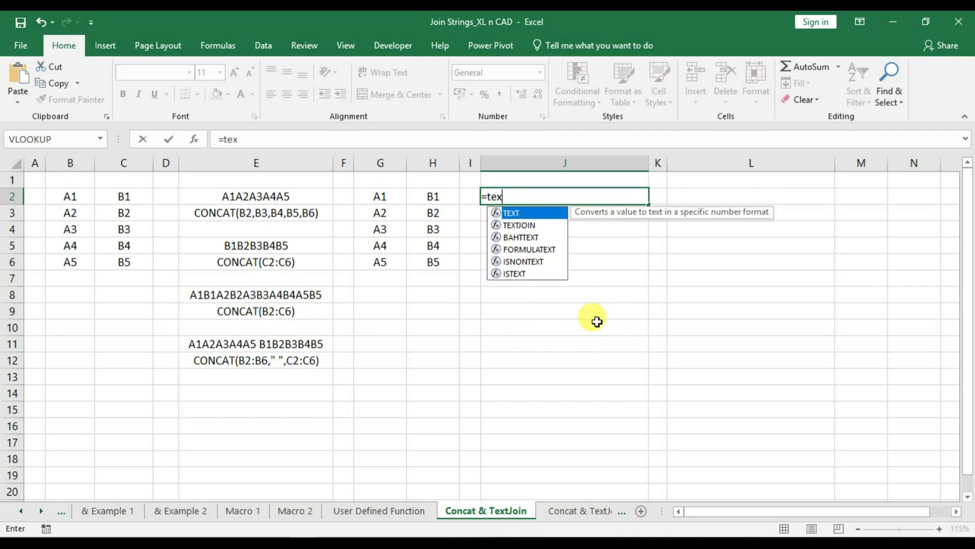
text(tjoin)
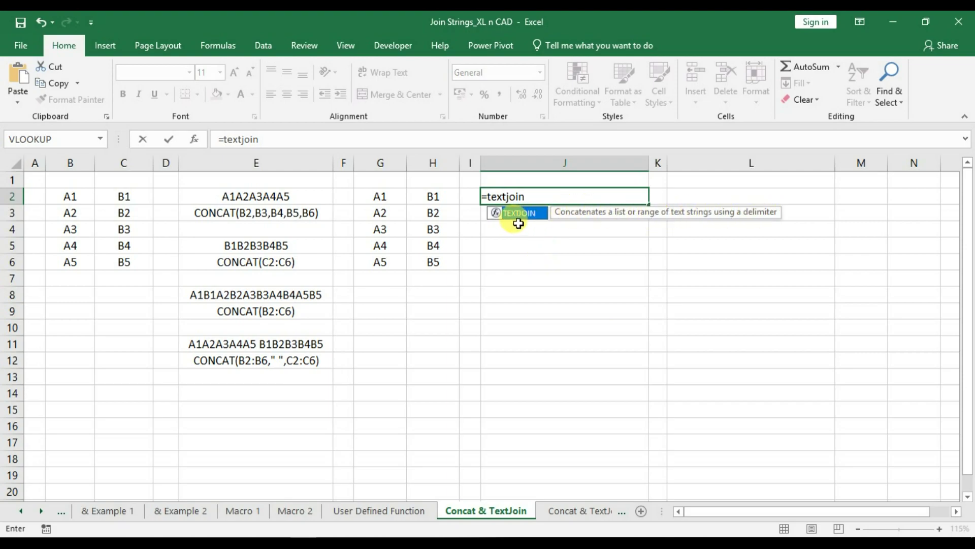
text(()
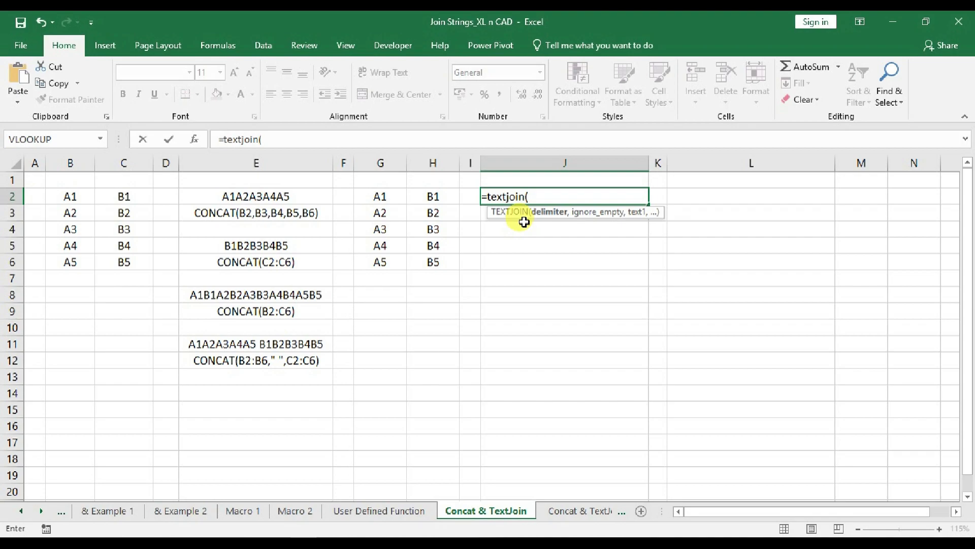
click(194, 139)
mouse_move(556, 221)
mouse_down()
mouse_move(655, 261)
mouse_move(642, 252)
mouse_up()
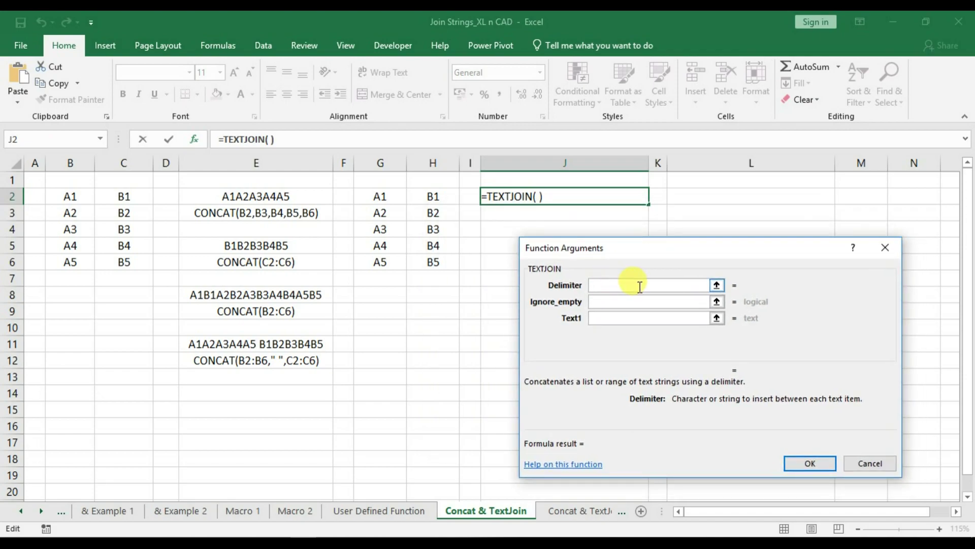
Step: Set TEXTJOIN's ignore_empty to True and add G2 and G3 as texts
click(628, 305)
text(")
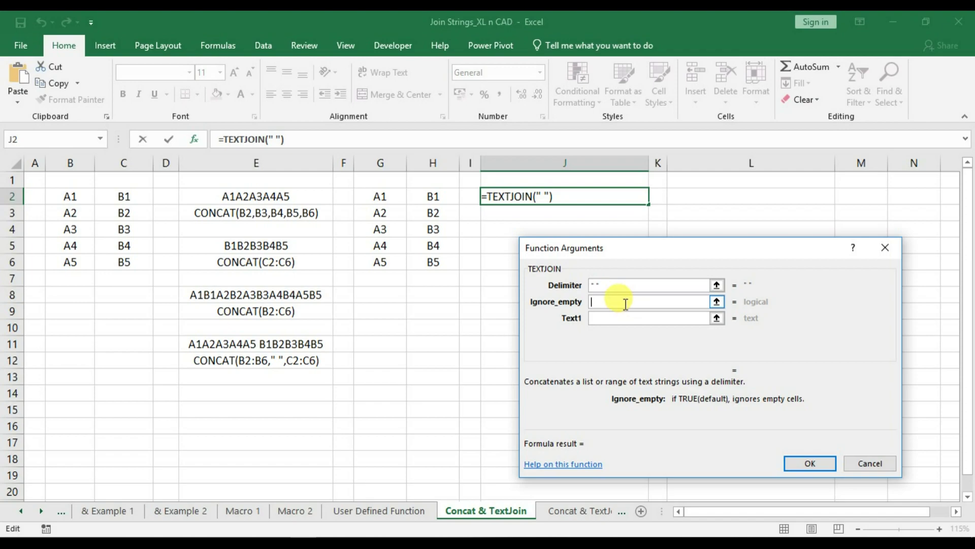
text(Tr)
text(ue)
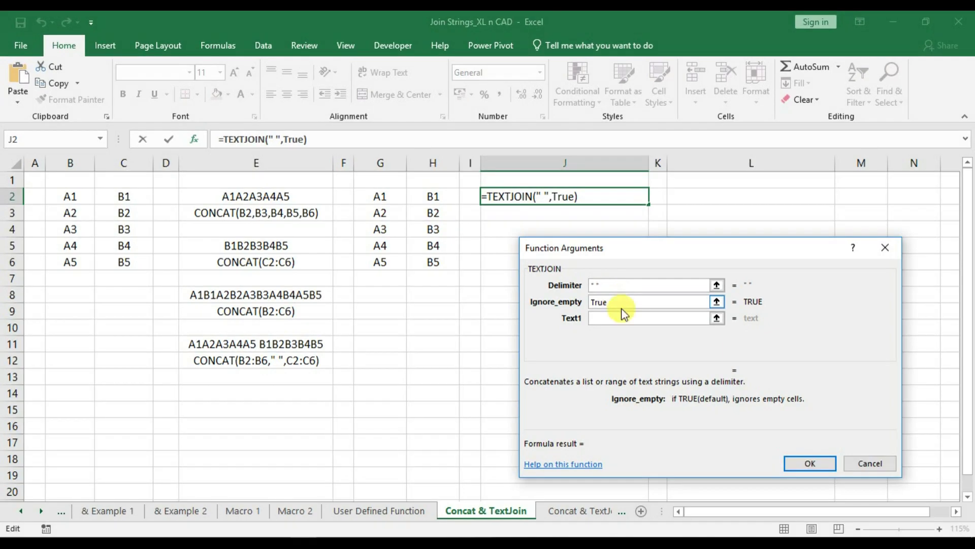
click(619, 317)
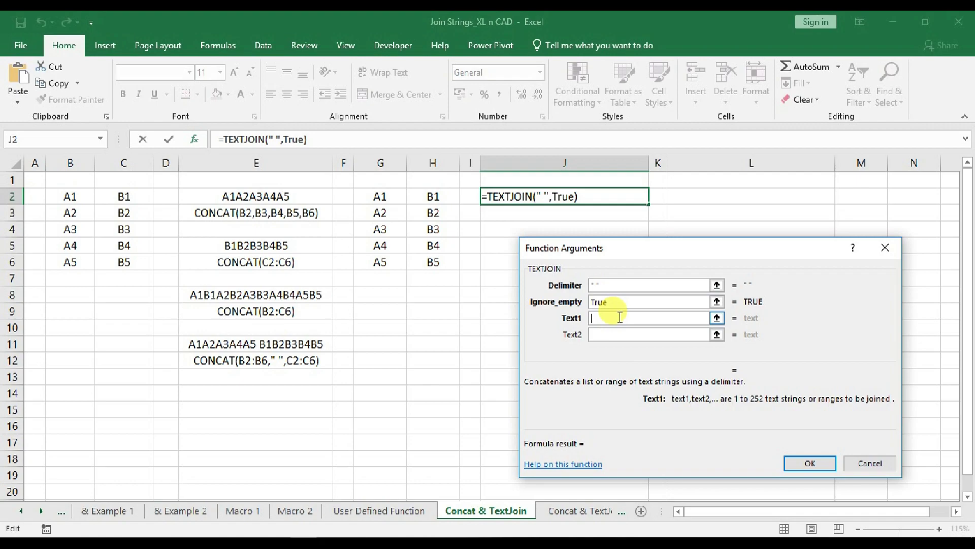
click(380, 196)
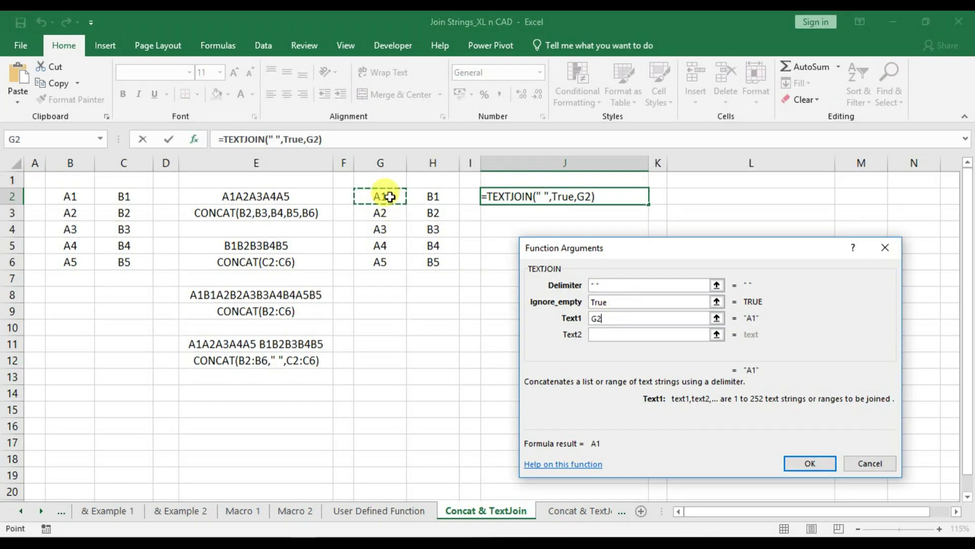
click(612, 334)
click(380, 213)
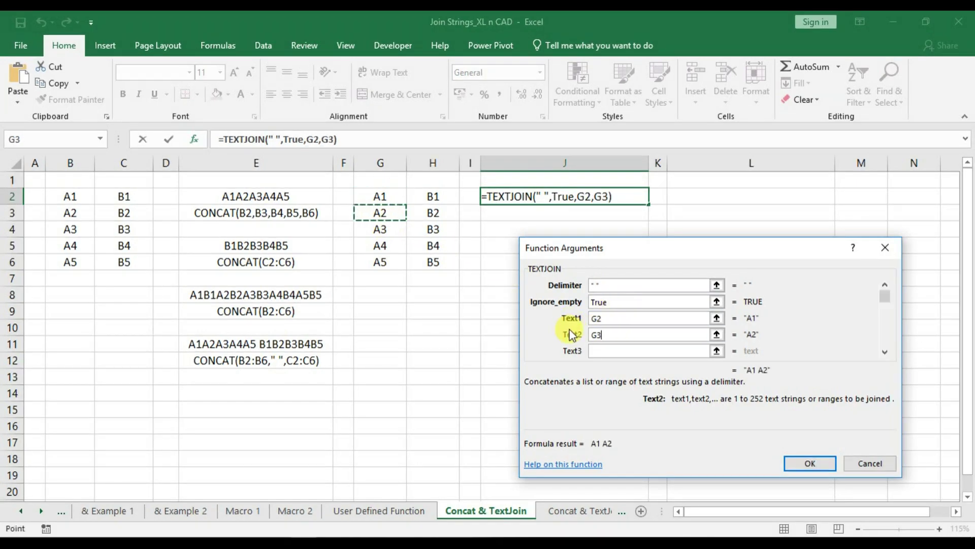
Step: Add G4, G5 and G6 and confirm, so J2 shows A1 A2 A3 A4 A5
click(604, 350)
click(381, 229)
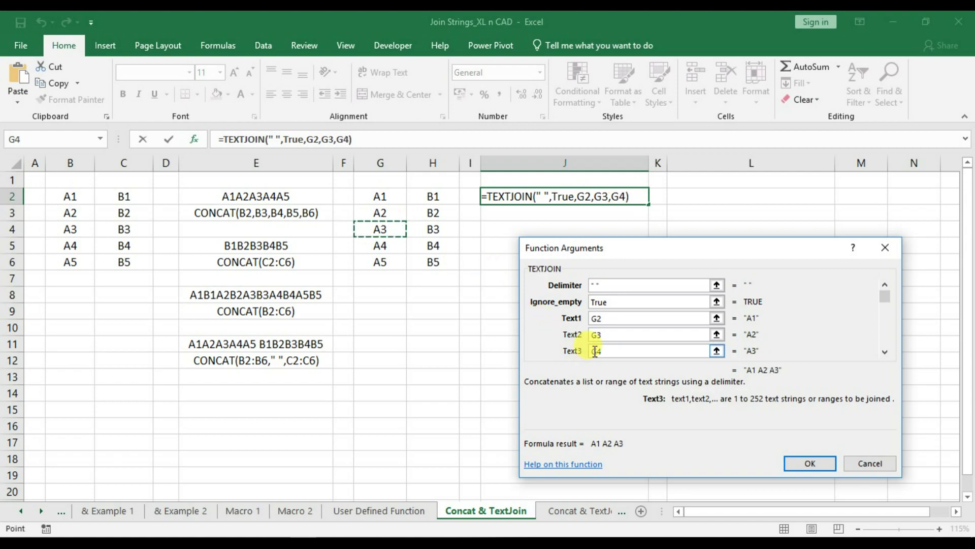
click(885, 352)
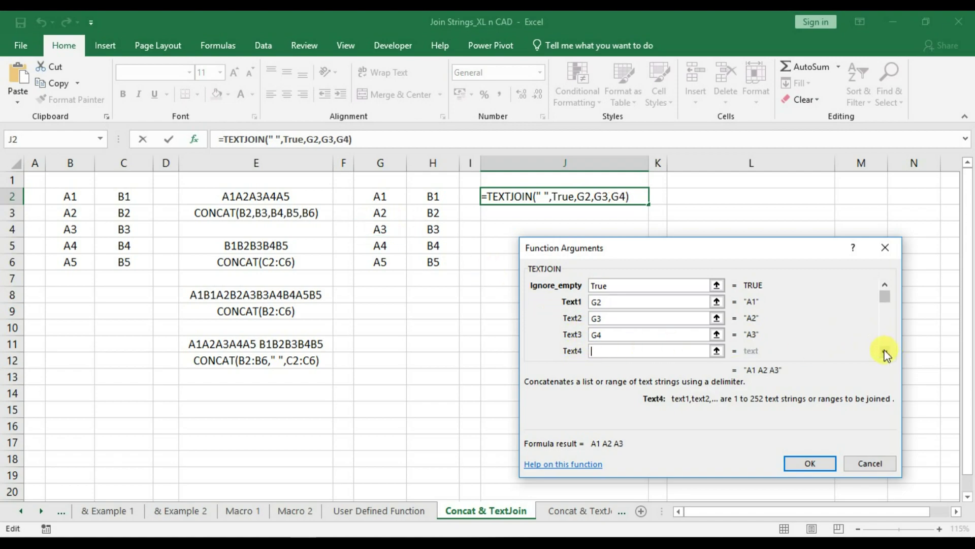
double_click(885, 352)
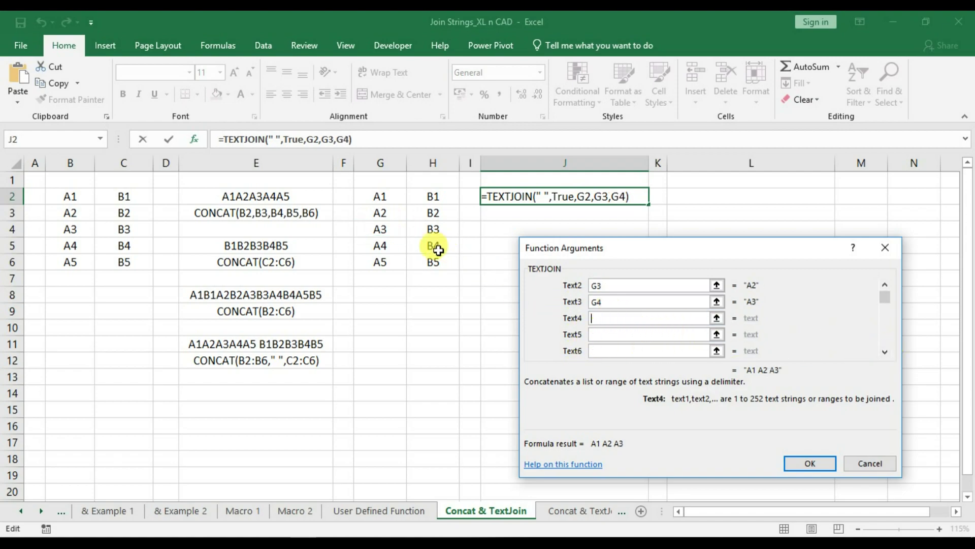
click(393, 244)
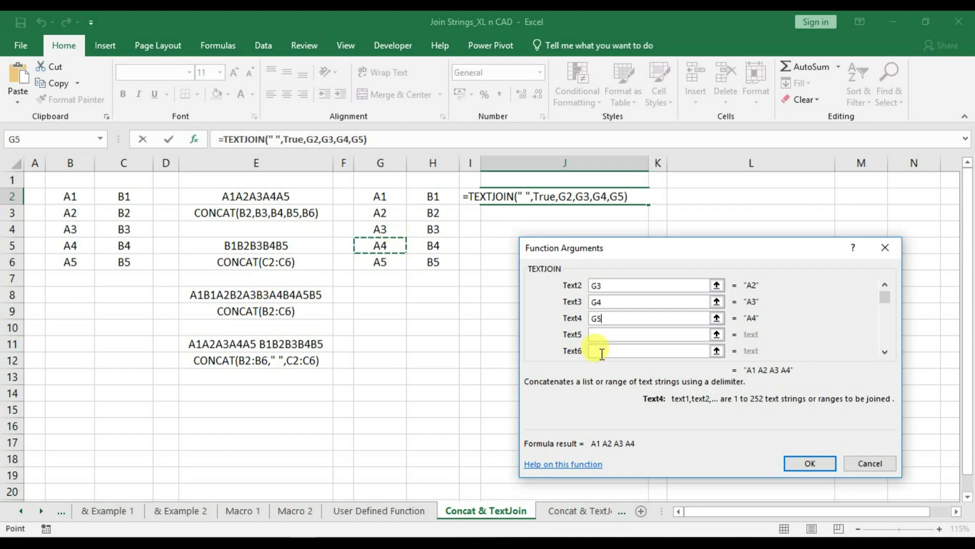
click(609, 333)
click(388, 260)
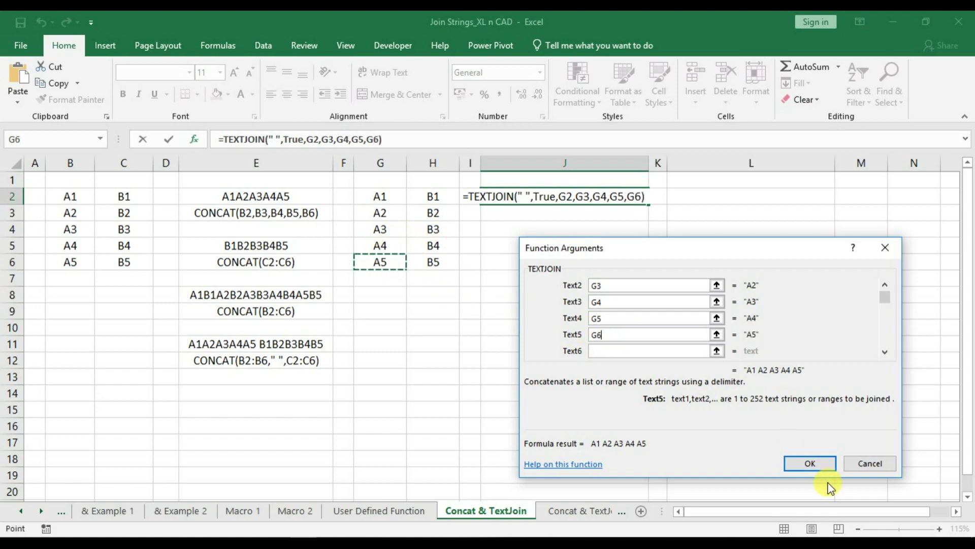
click(788, 461)
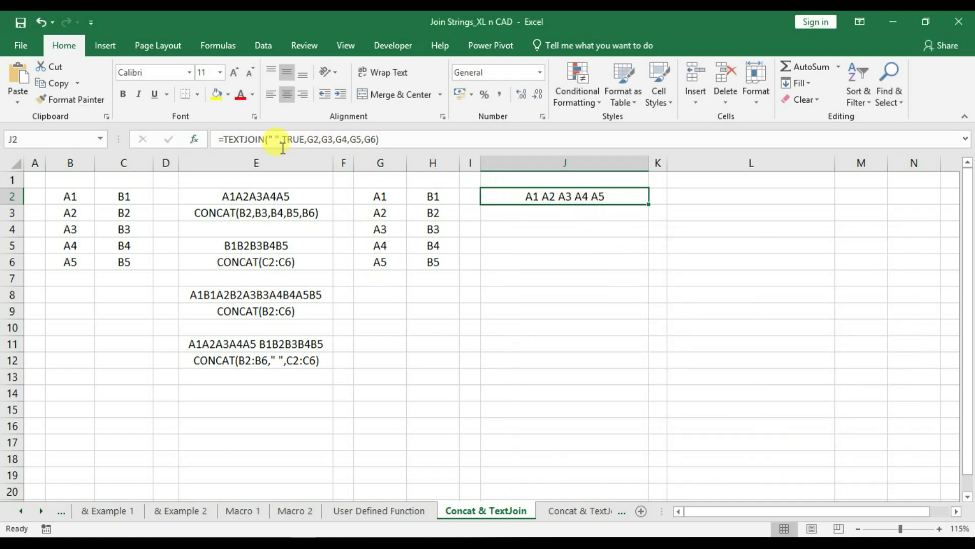
Step: Paste J2's TEXTJOIN formula text into J3 and autofit column J
drag(224, 139, 437, 142)
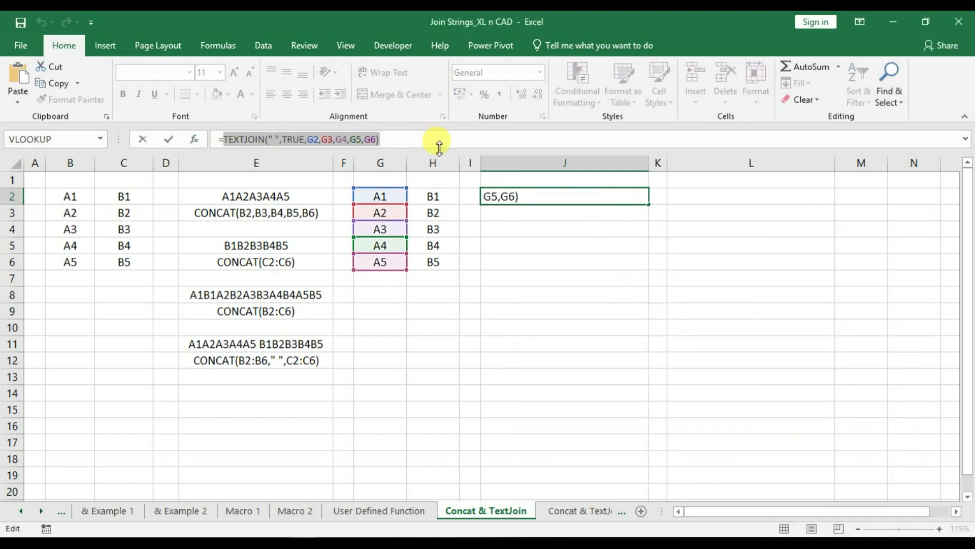
key(Escape)
click(508, 218)
key(ctrl+v)
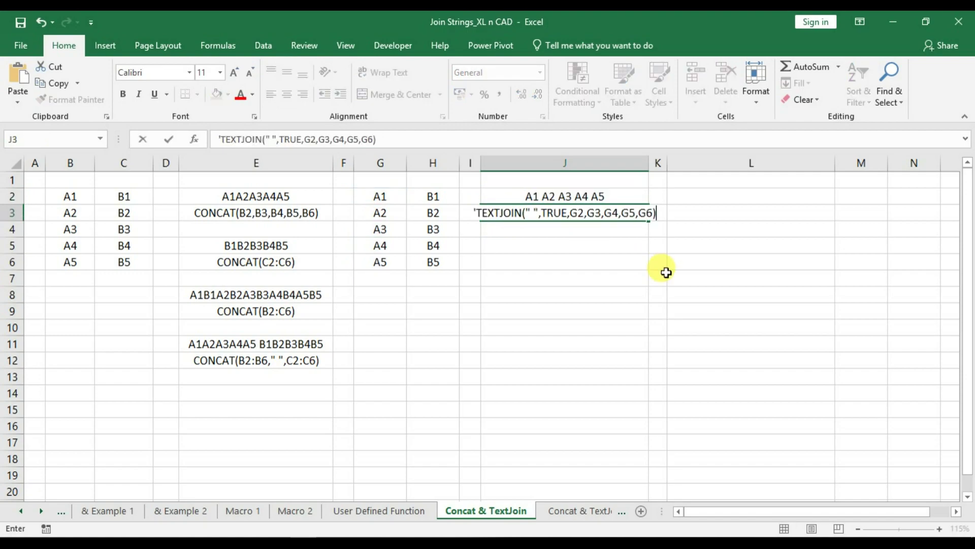
key(Return)
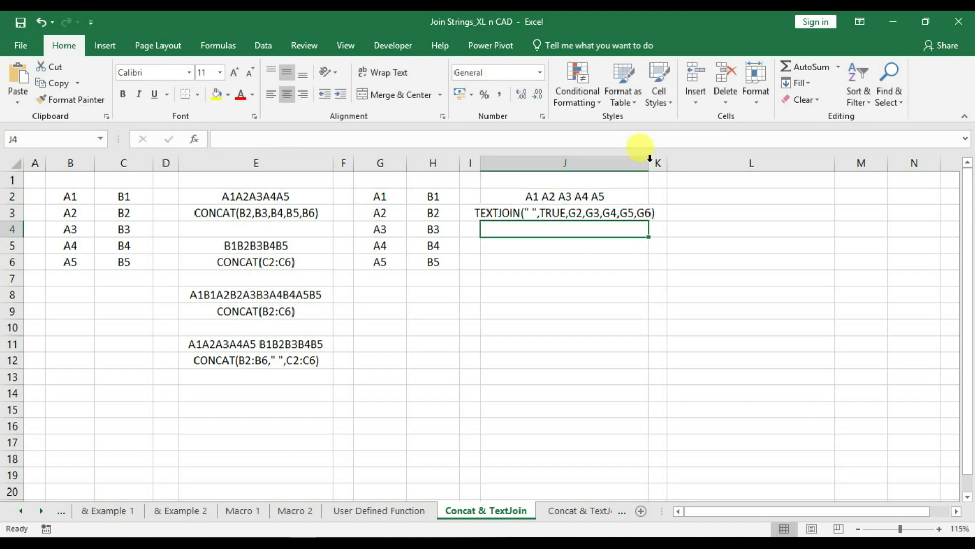
double_click(648, 163)
click(567, 247)
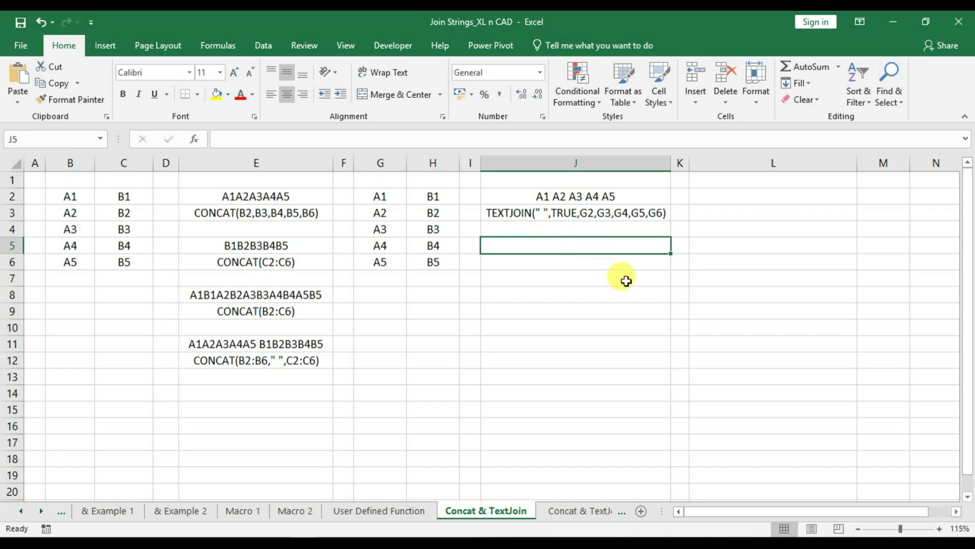
Step: Enter a space-delimited TEXTJOIN over H2:H6 in J5, giving B1 B2 B3 B4 B5
text(=tex)
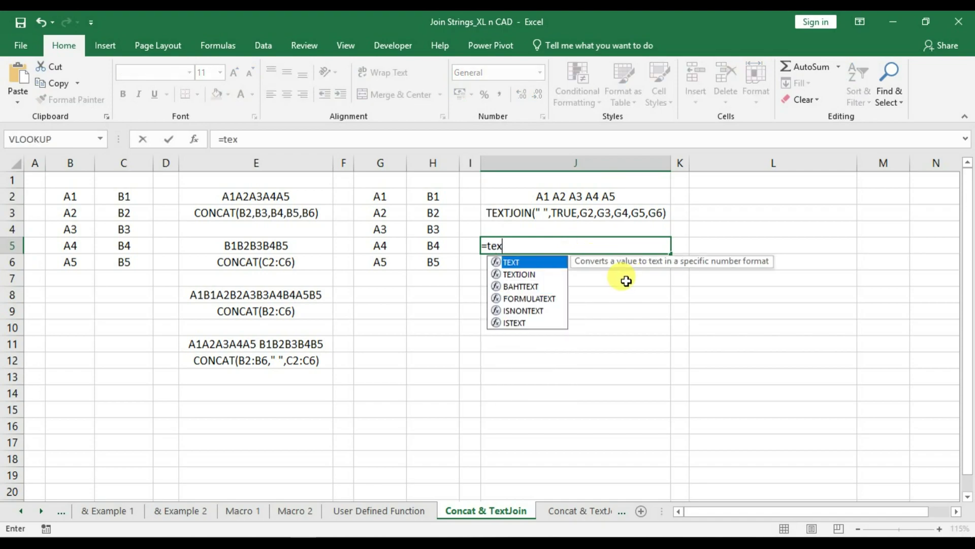
double_click(551, 274)
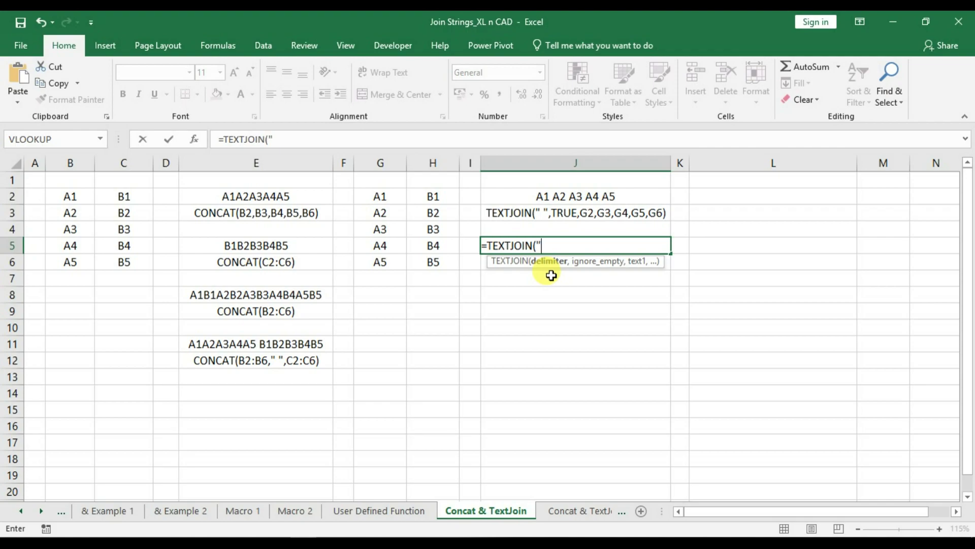
text(,)
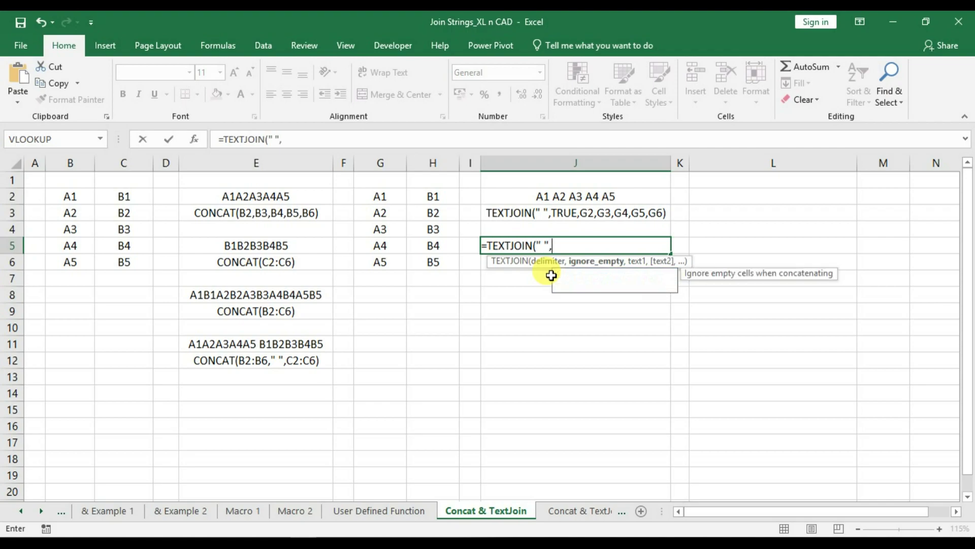
text(True)
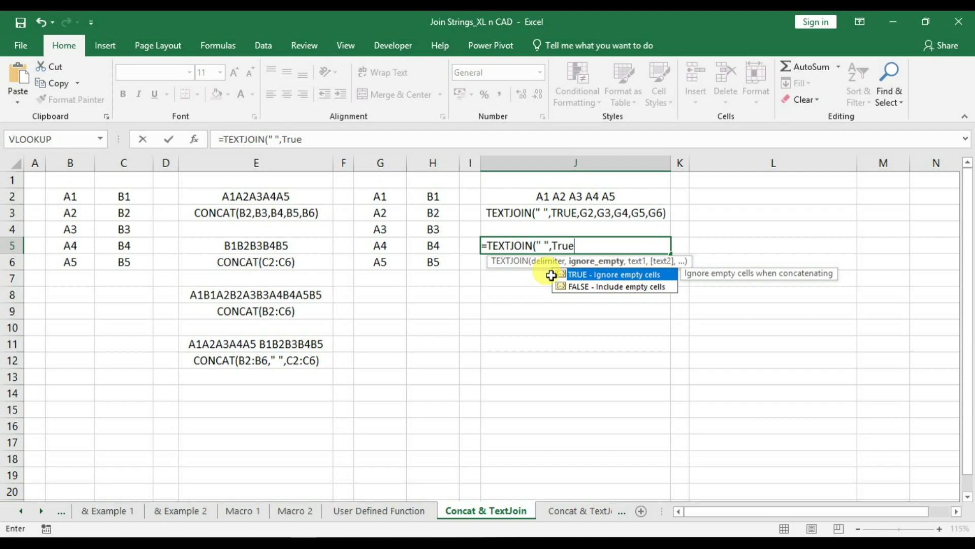
text(,)
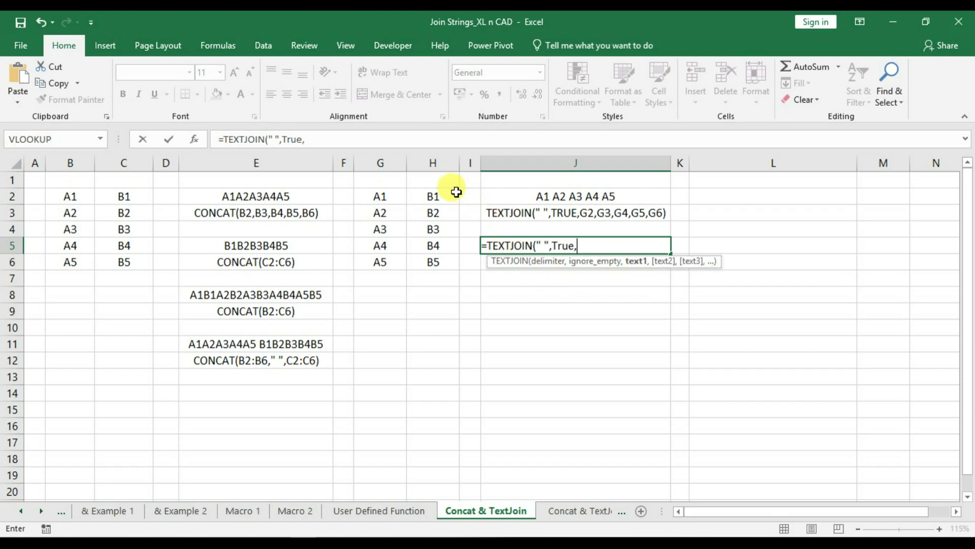
click(445, 197)
drag(446, 210, 442, 259)
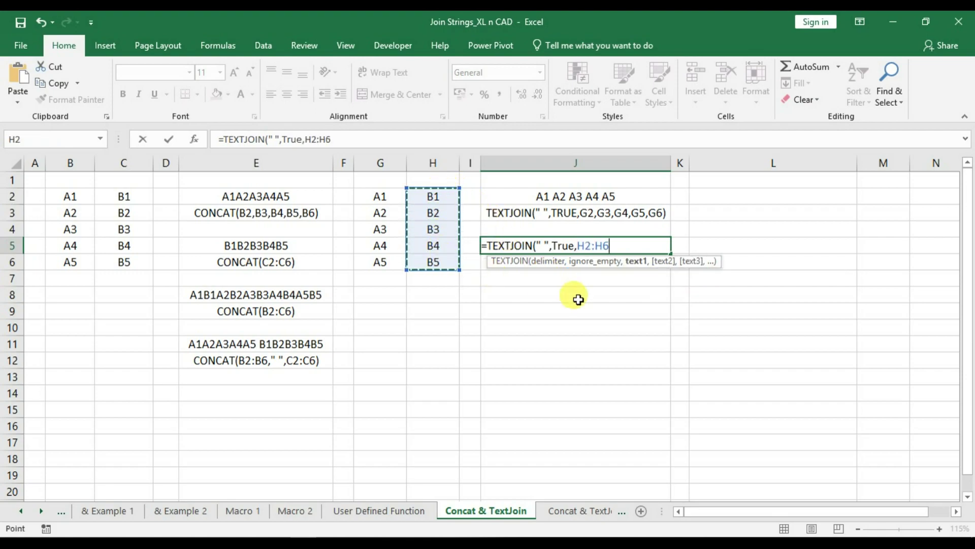
key(Return)
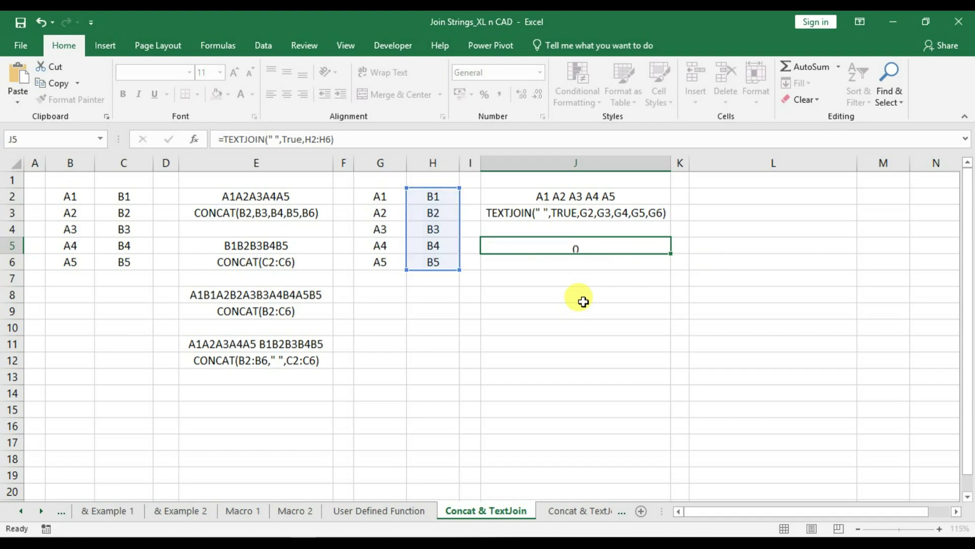
Step: Copy J5's formula and paste it after an apostrophe into J6
click(553, 246)
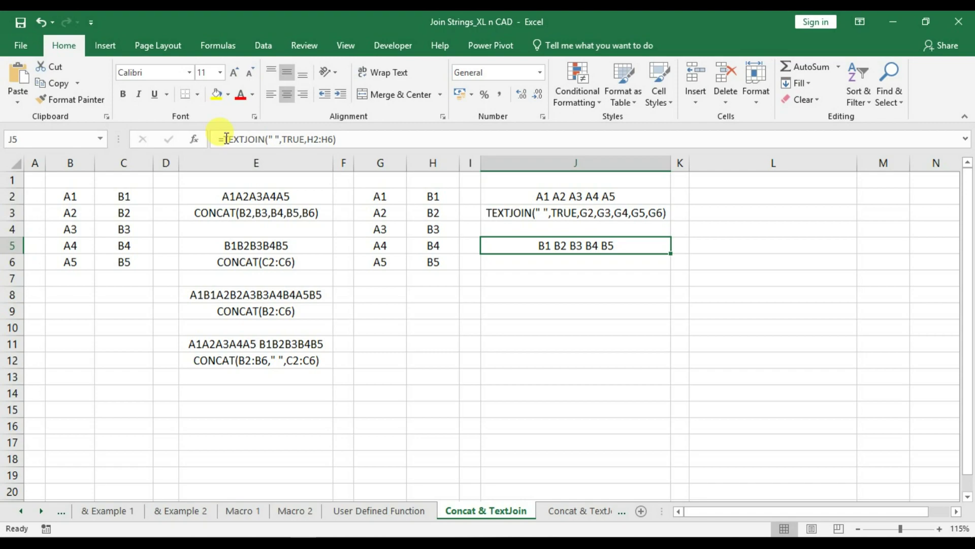
drag(219, 138, 352, 138)
key(Escape)
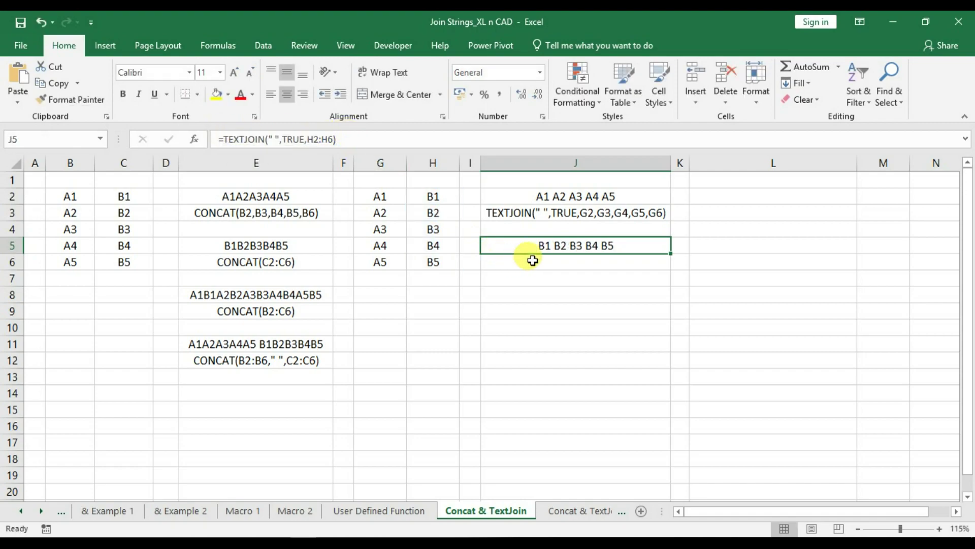
click(533, 260)
text(')
key(ctrl+v)
key(Return)
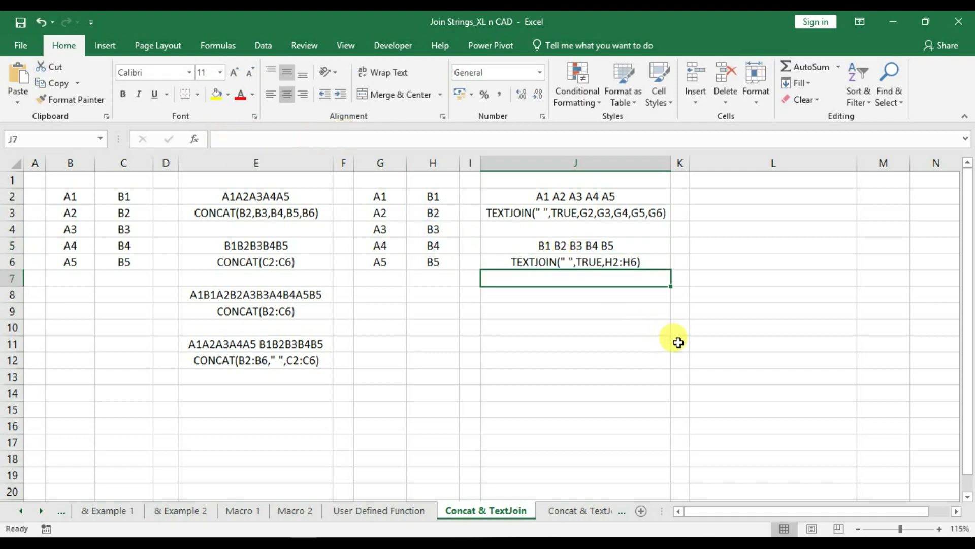
click(589, 298)
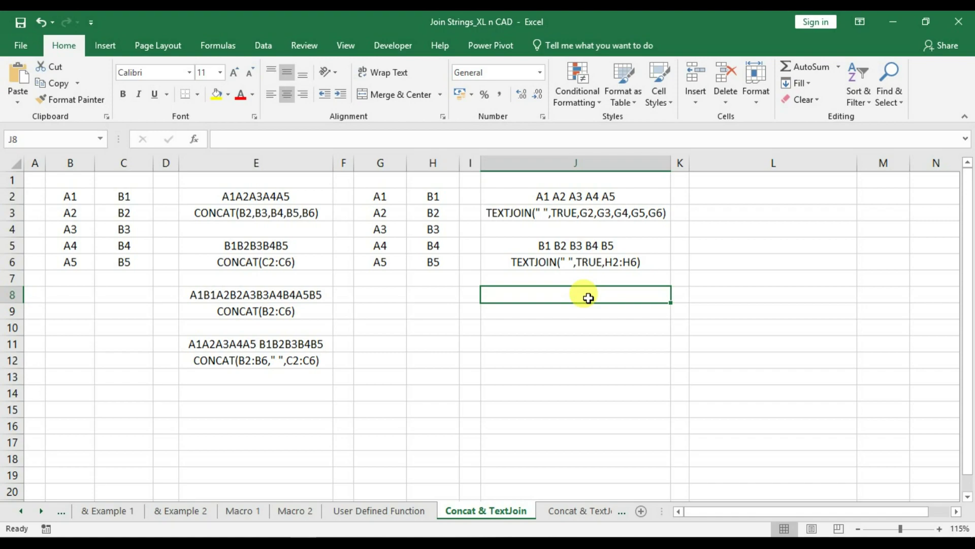
Step: Enter =TEXTJOIN("-",TRUE,G2:H6) in J8, joining A1-B1-A2-B2-A3-B3-A4-B4-A5-B5
text(=tex)
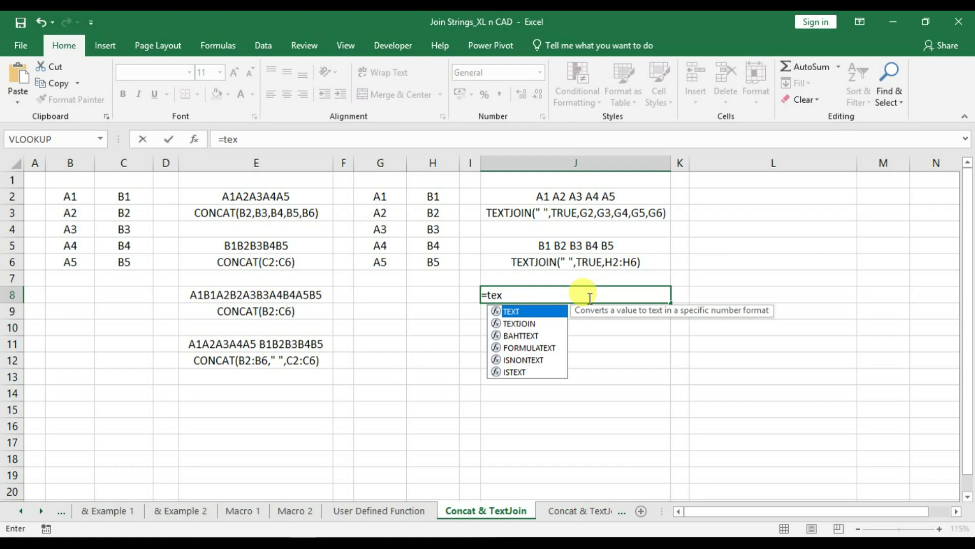
click(543, 323)
double_click(542, 323)
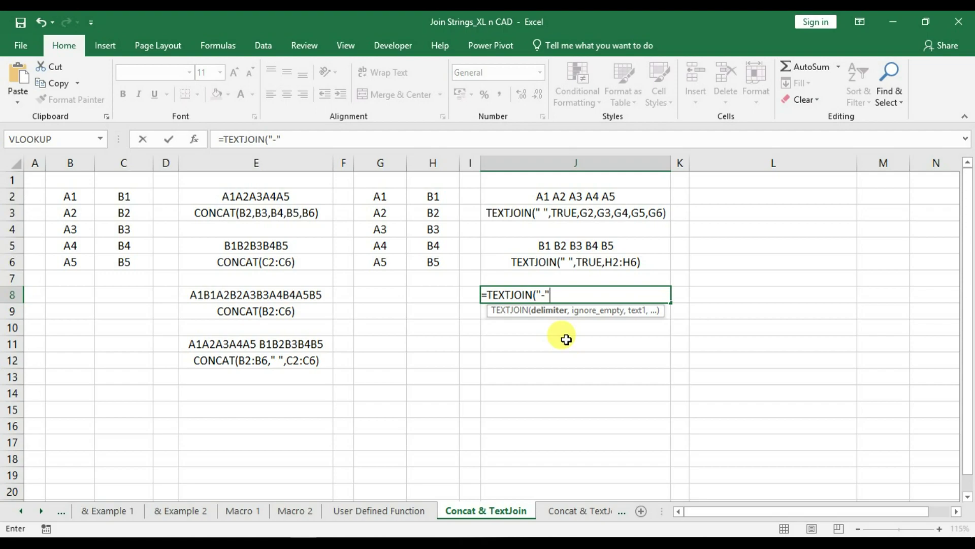
text(,)
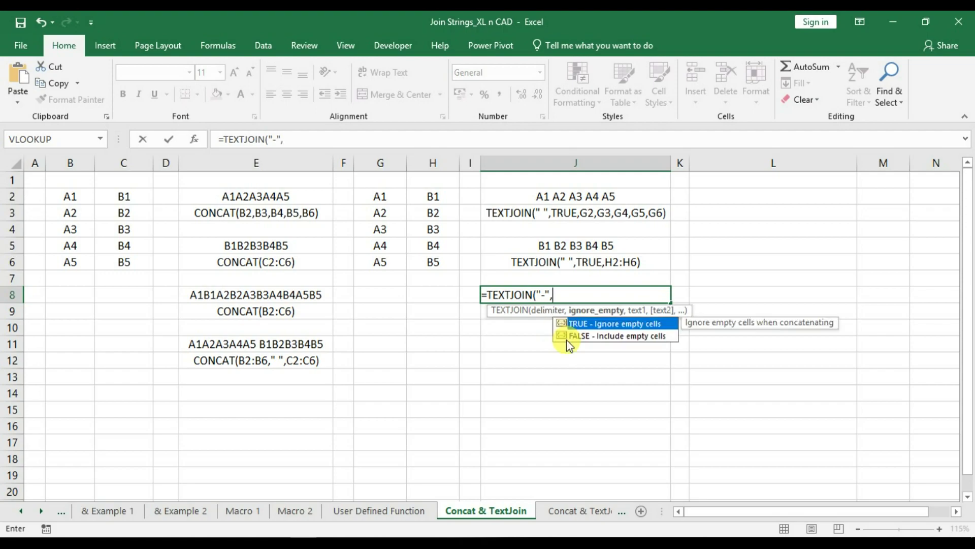
double_click(595, 322)
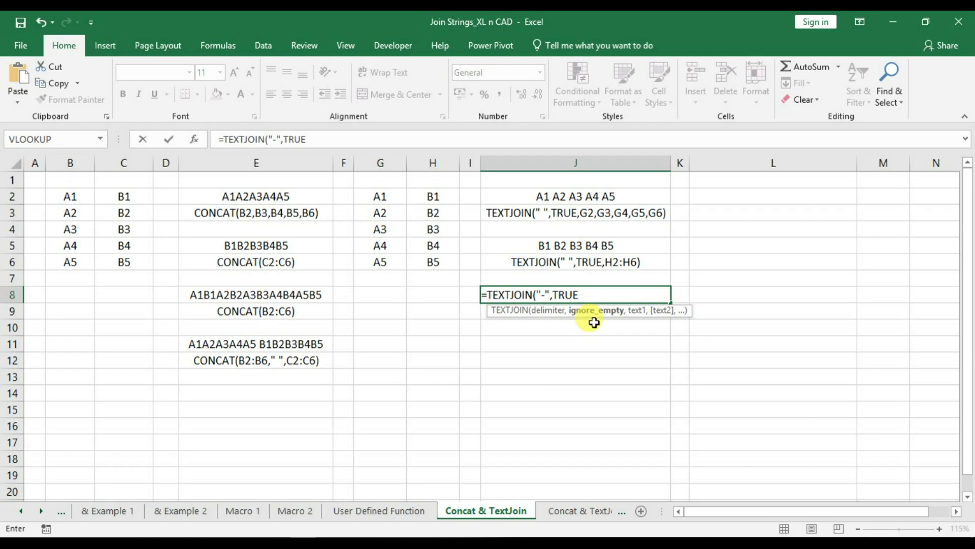
text(,)
drag(381, 196, 434, 262)
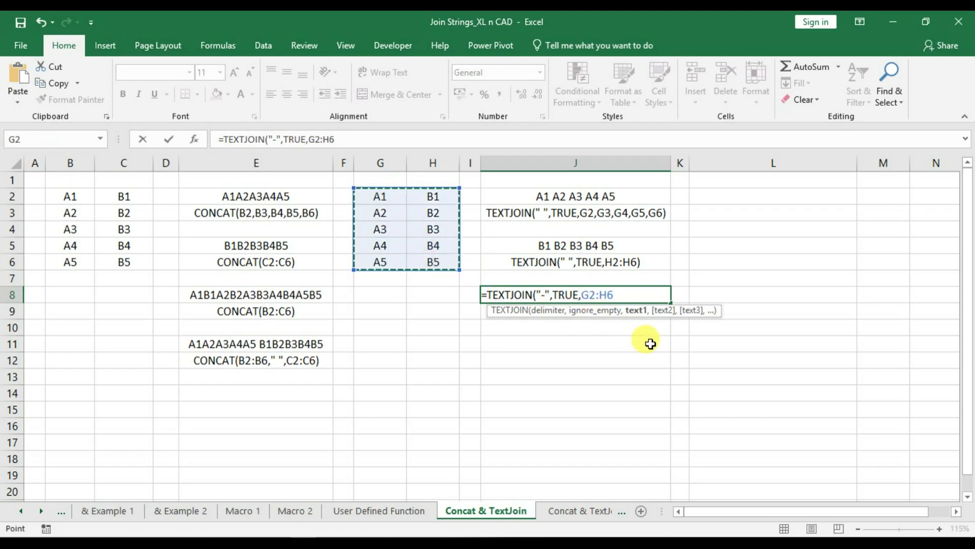
key(Return)
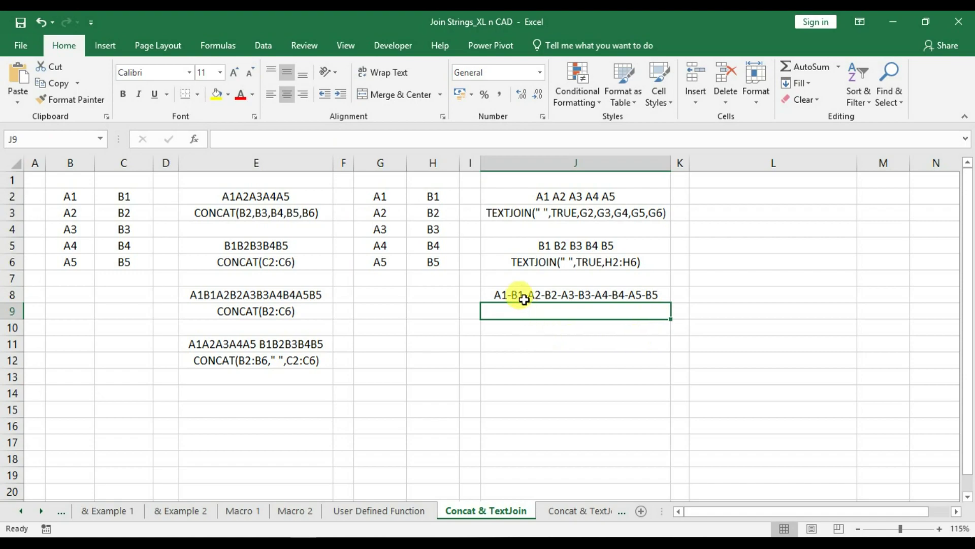
Step: Type TEXTJOIN("-",TRUE,G2:H6) into J9 as the formula label
click(574, 294)
click(225, 140)
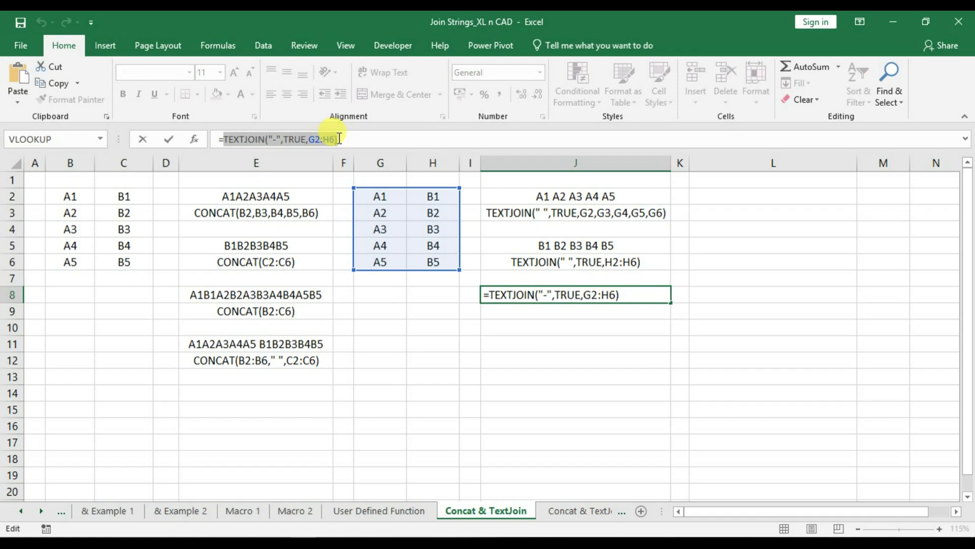
key(Escape)
click(558, 314)
text(TEXTJOIN("-",TRUE,G2:H6))
key(Return)
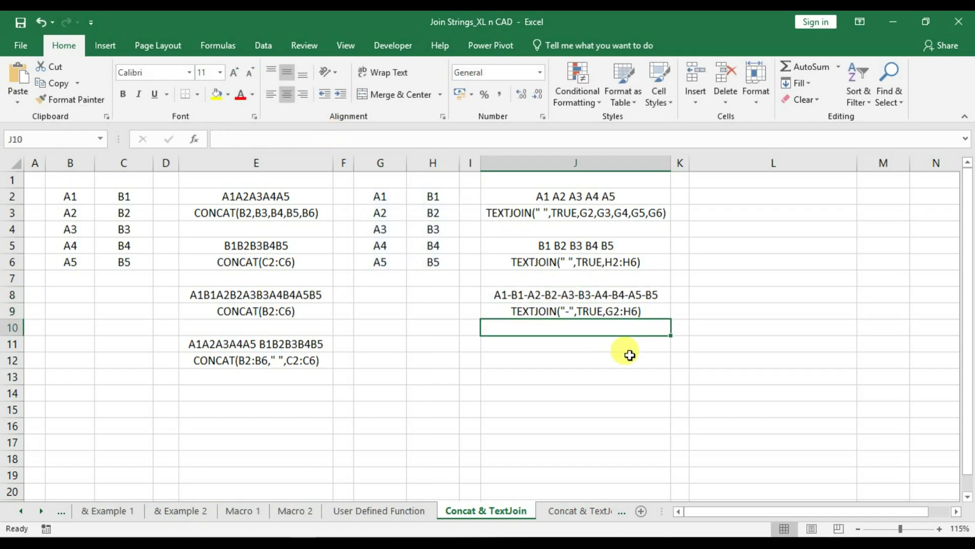
key(Return)
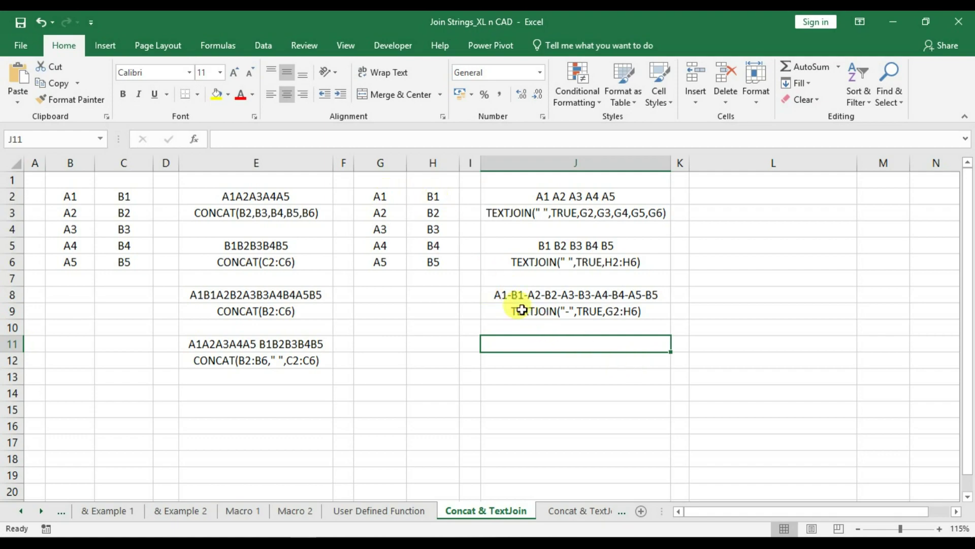
Step: Enter =TEXTJOIN("*",TRUE,G2:G6,H2:H6) in J11, giving A1*A2*…*B5
text(=)
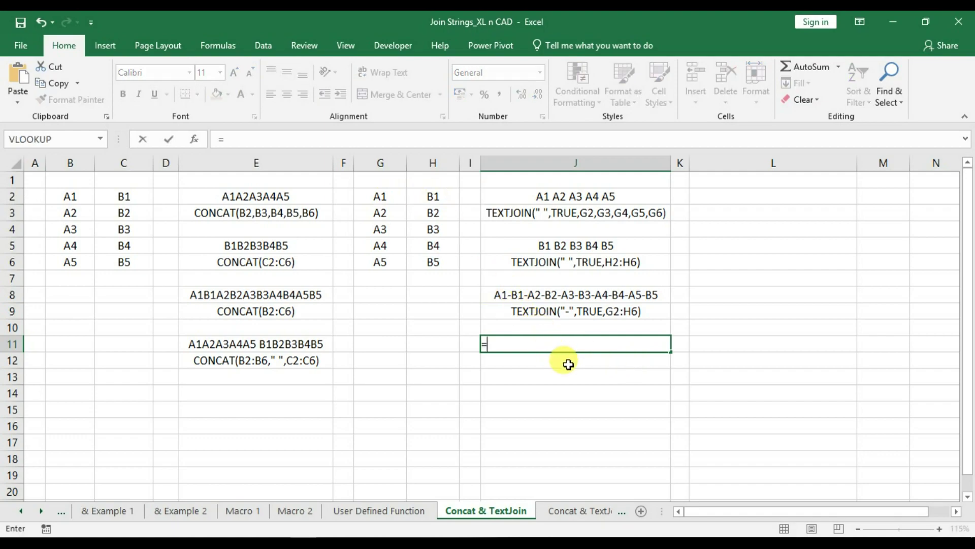
text(tex)
double_click(550, 372)
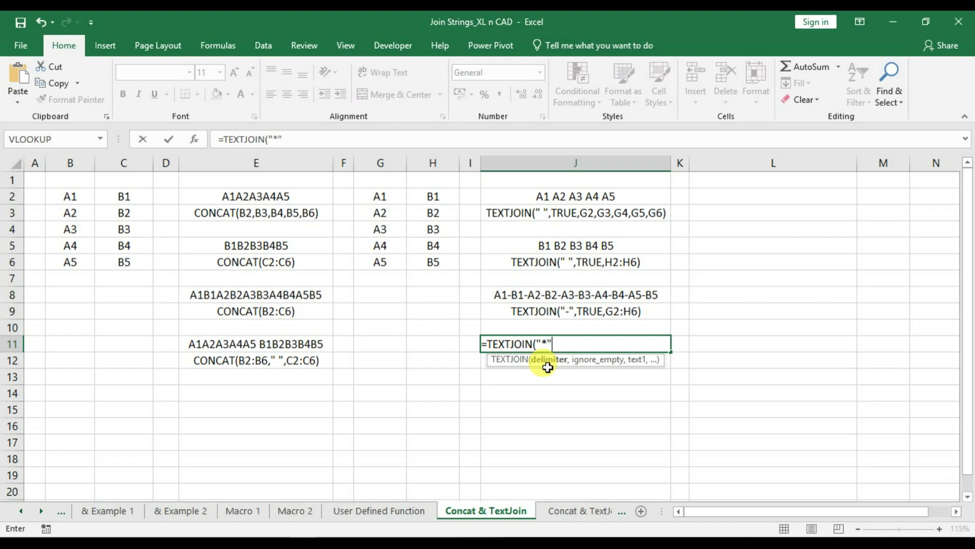
text(,)
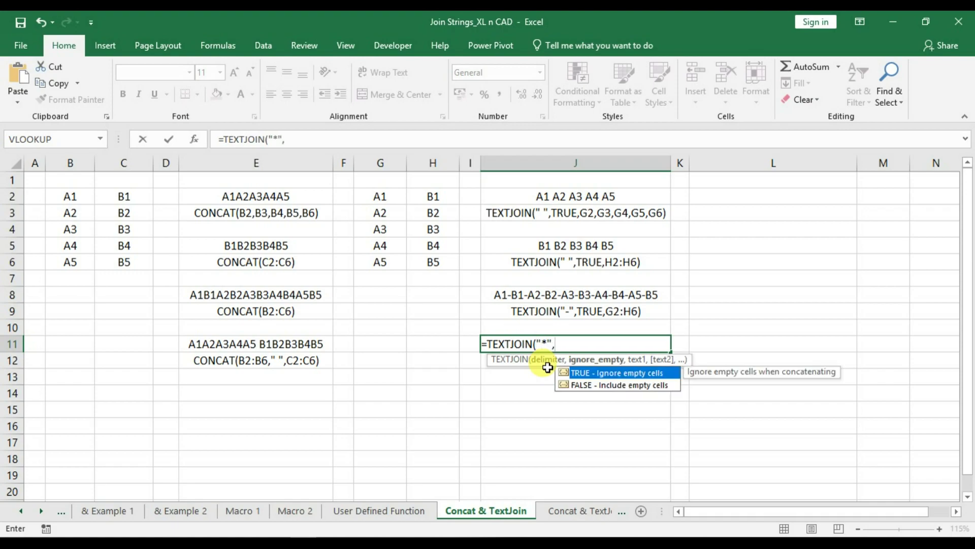
text(True)
text(,)
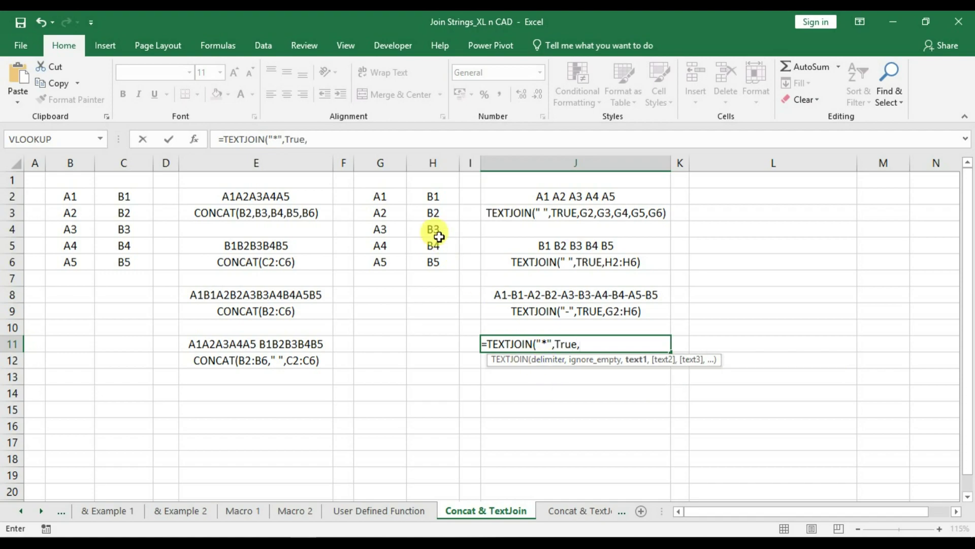
drag(381, 196, 383, 263)
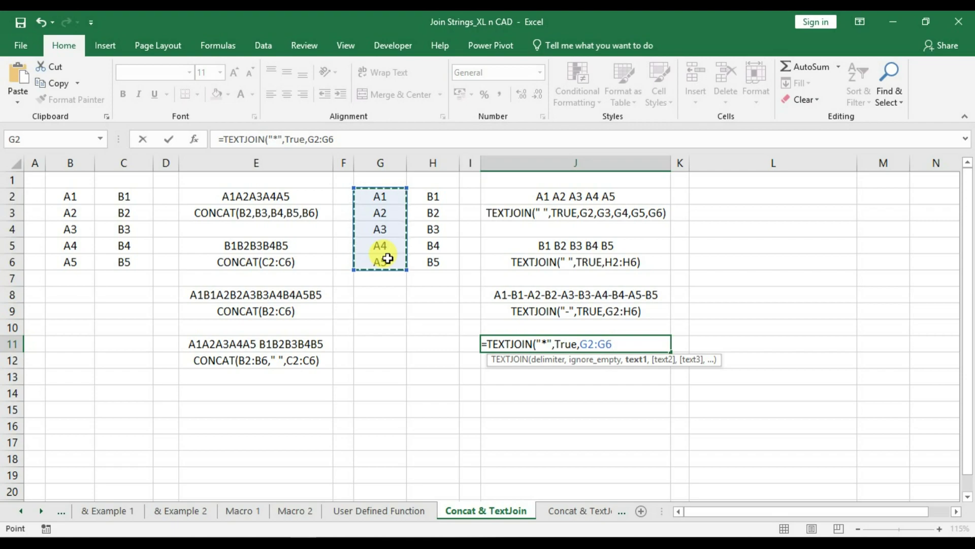
text(,)
drag(424, 193, 431, 263)
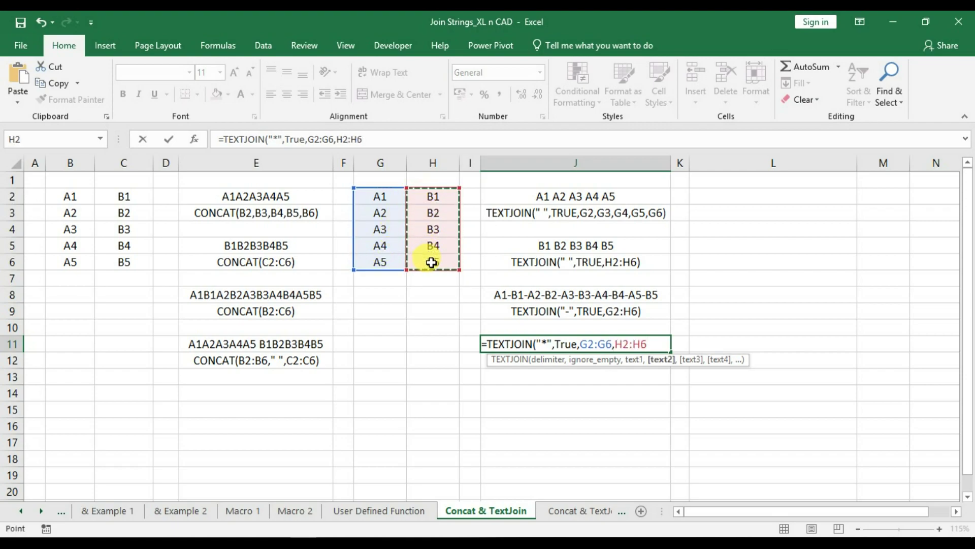
key(Return)
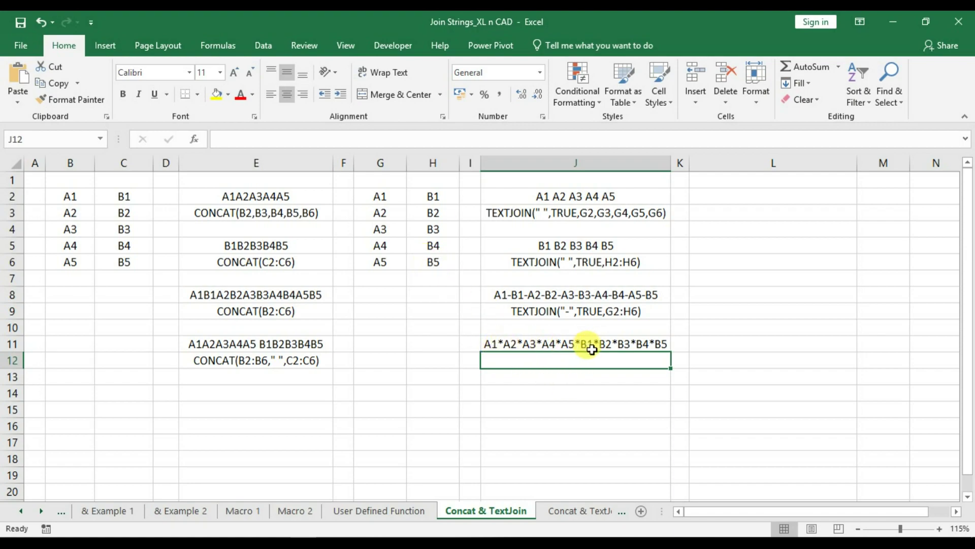
Step: Label J12 with the formula text TEXTJOIN("*",TRUE,G2:G6,H2:H6)
click(604, 340)
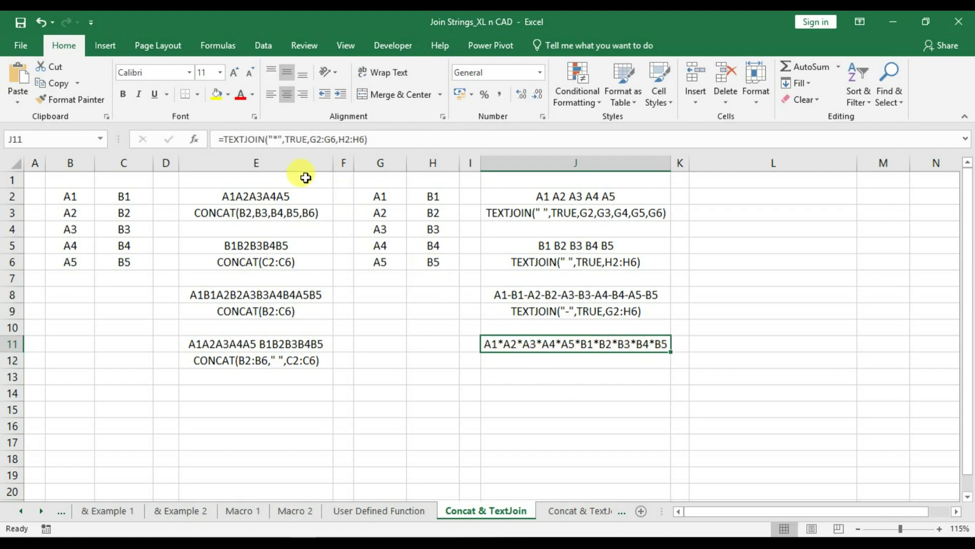
click(218, 138)
key(Escape)
click(576, 360)
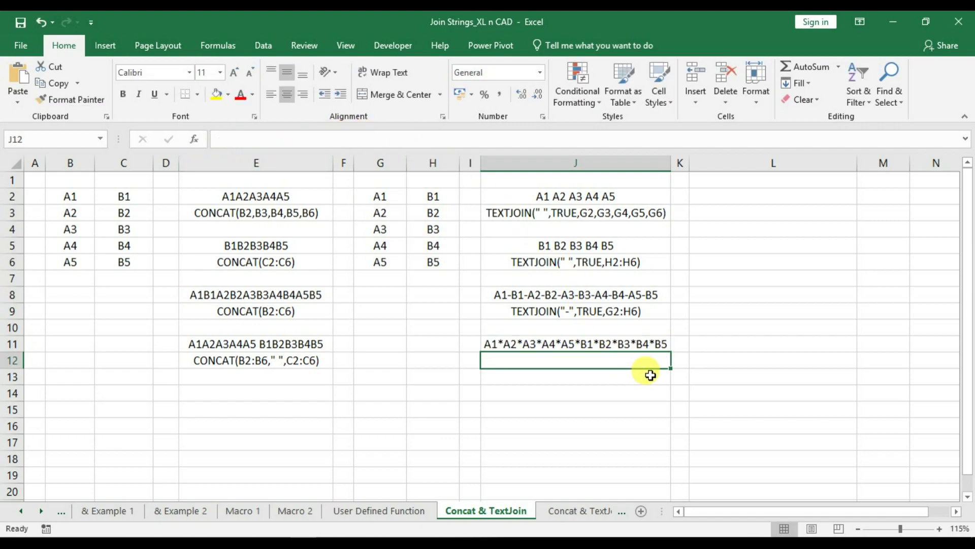
key(ctrl+v)
key(Return)
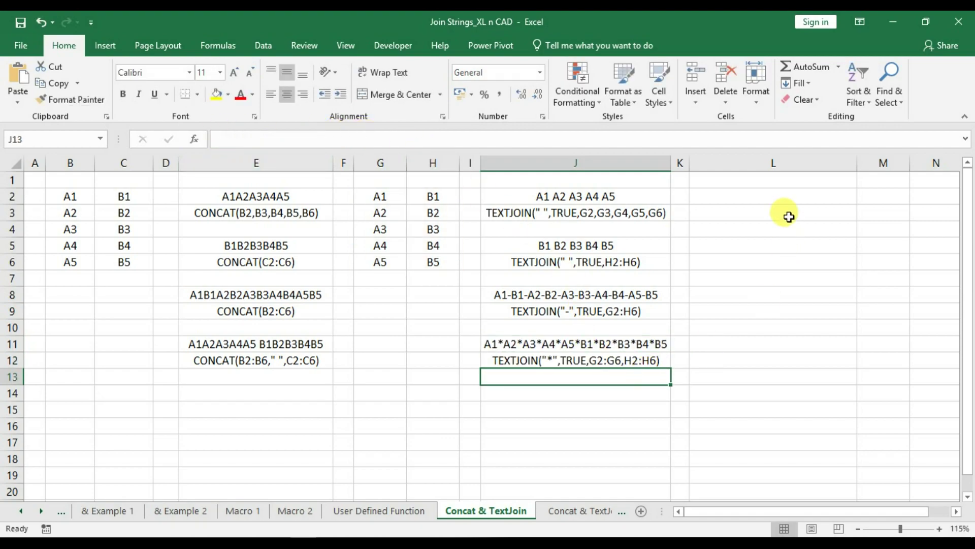
click(775, 198)
click(749, 294)
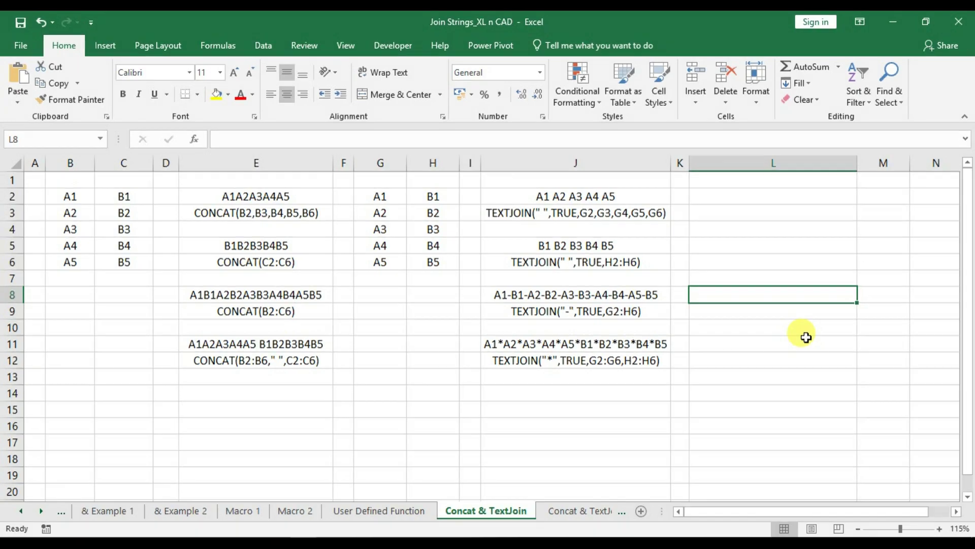
Step: Enter =TEXTJOIN("-",FALSE,G2:H6) in L8, showing A1-B1-A2-B2-…-A5-B5
text(=text)
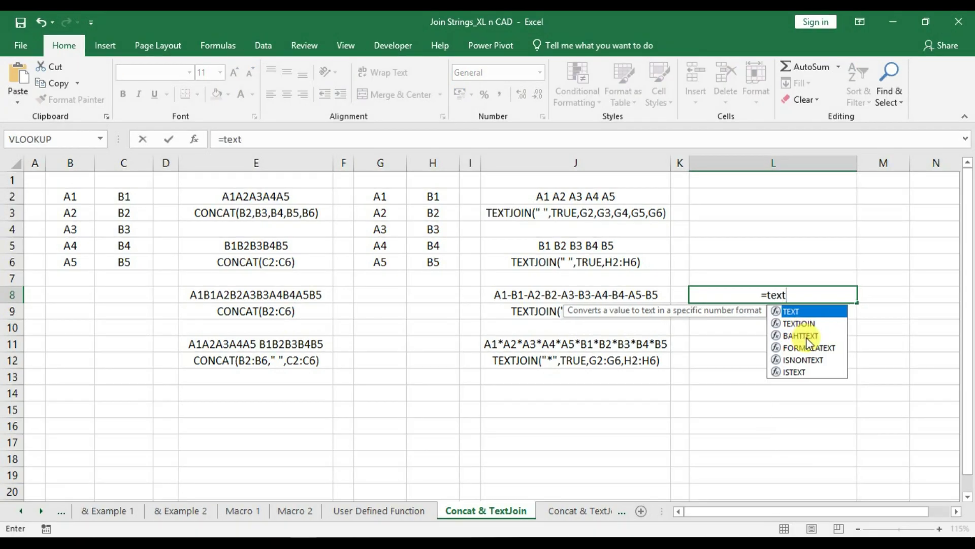
text(join)
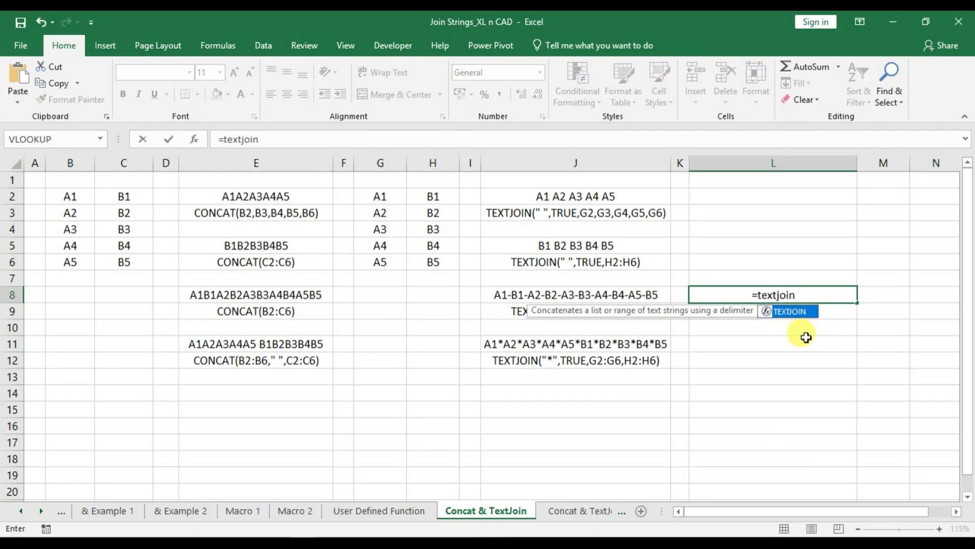
text(()
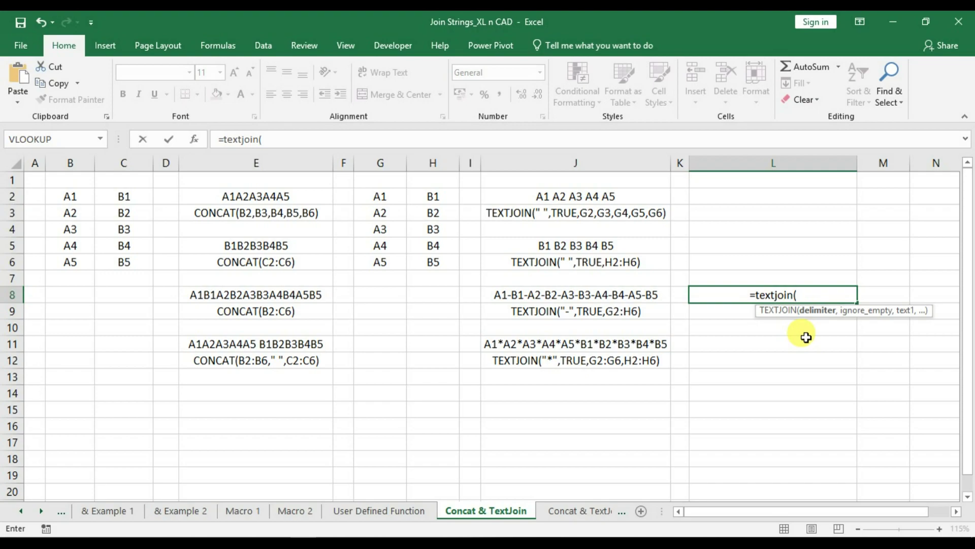
text("-")
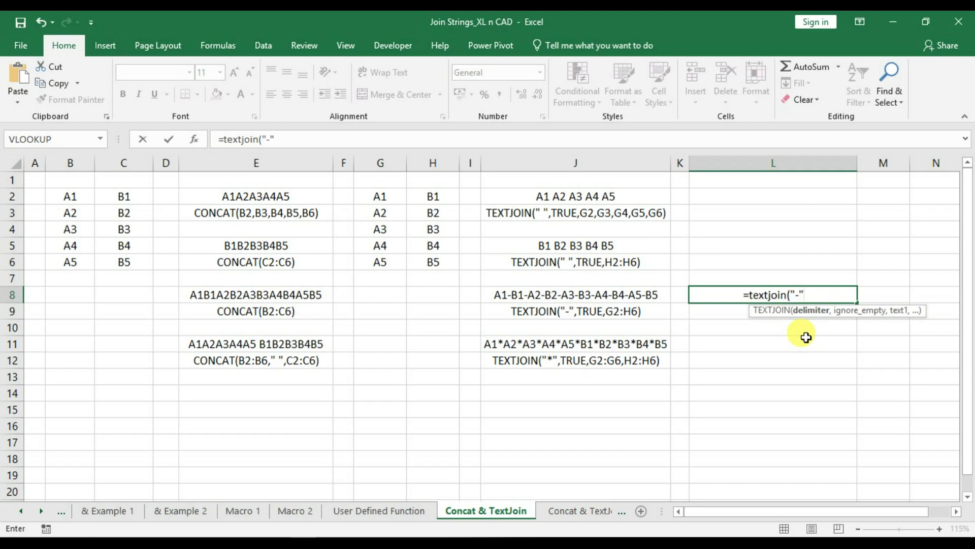
text(,false)
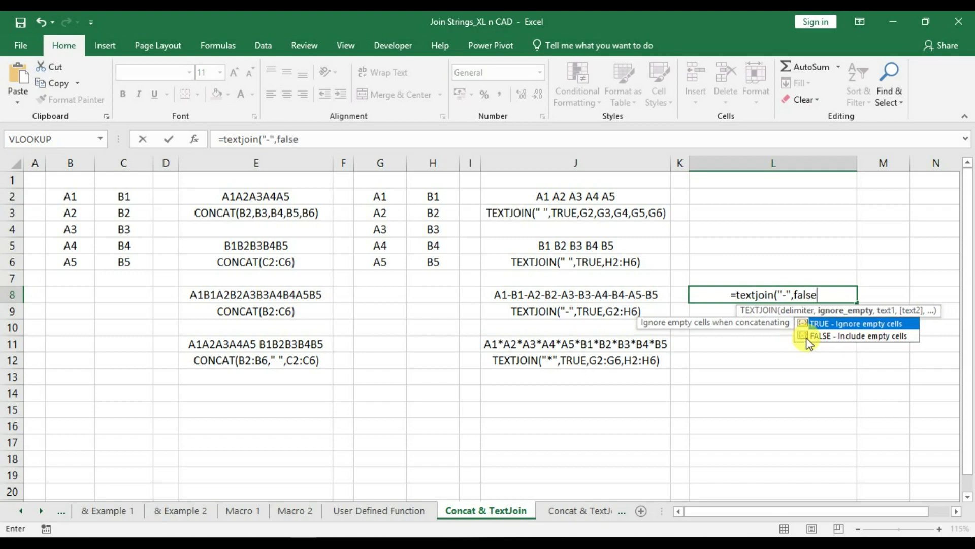
key(Tab)
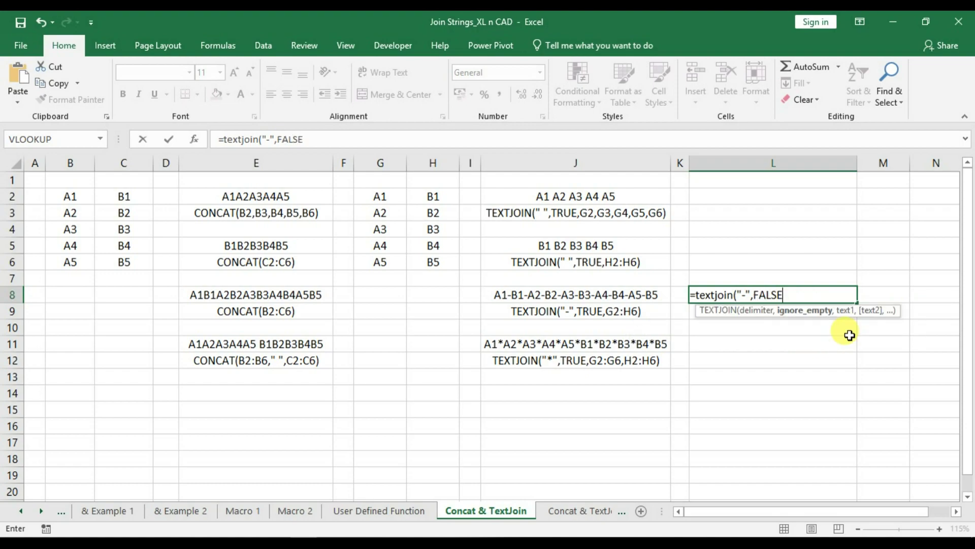
text(,)
drag(382, 196, 436, 264)
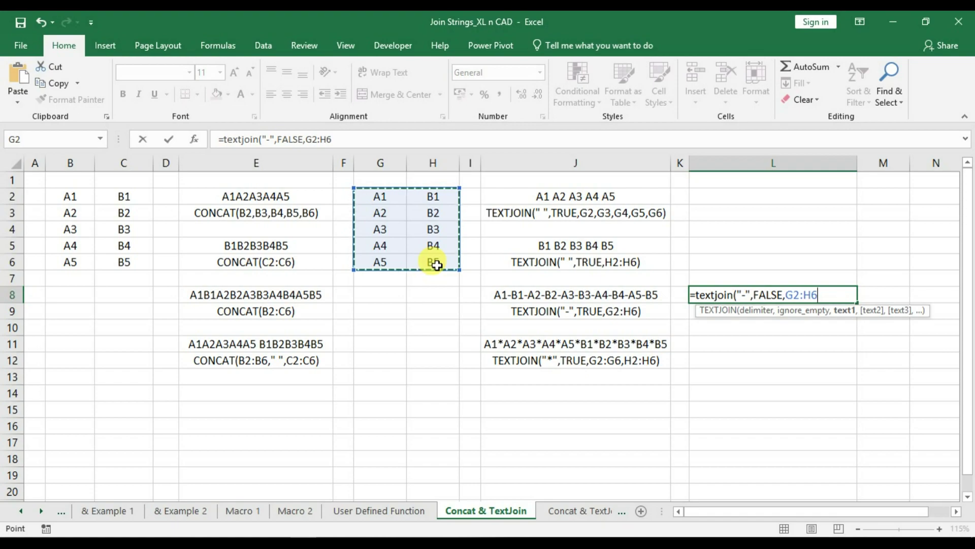
key(ctrl+Return)
key(Return)
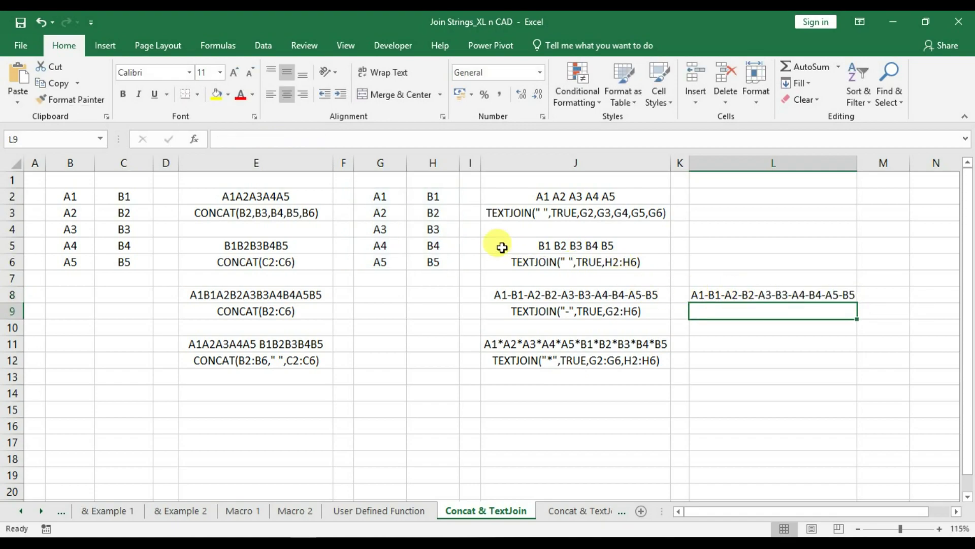
click(389, 218)
drag(389, 219, 414, 246)
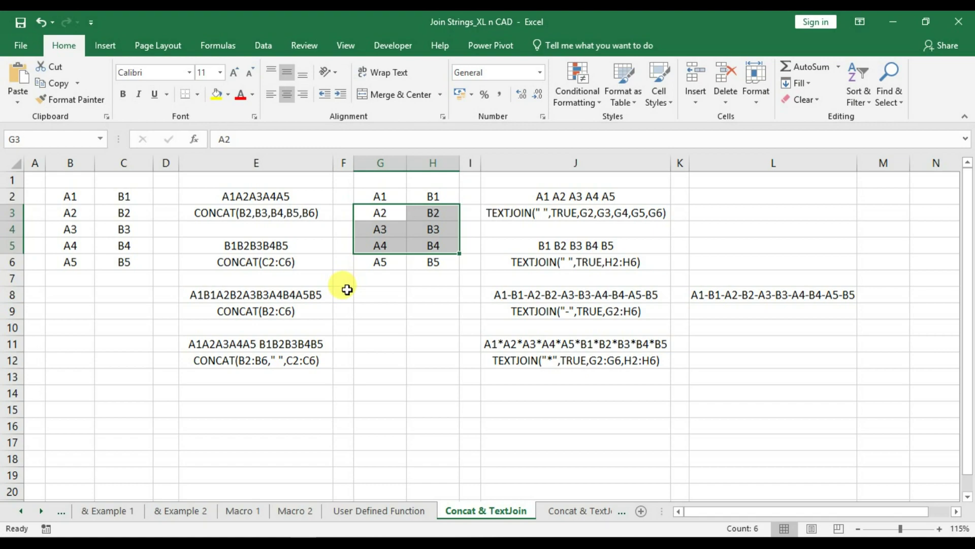
Step: Clear G3:H5 so L8 keeps hyphens for blanks while J8 skips them
key(Delete)
click(559, 296)
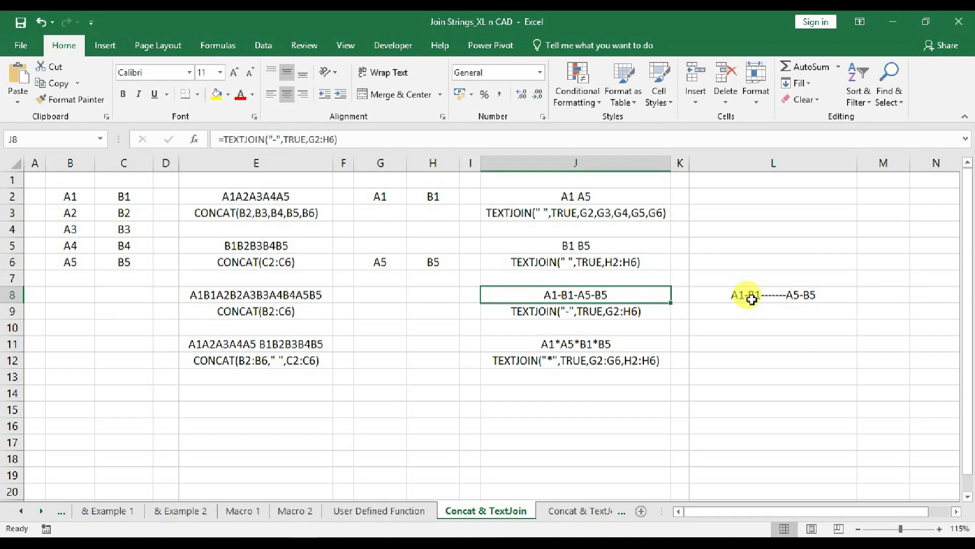
click(752, 299)
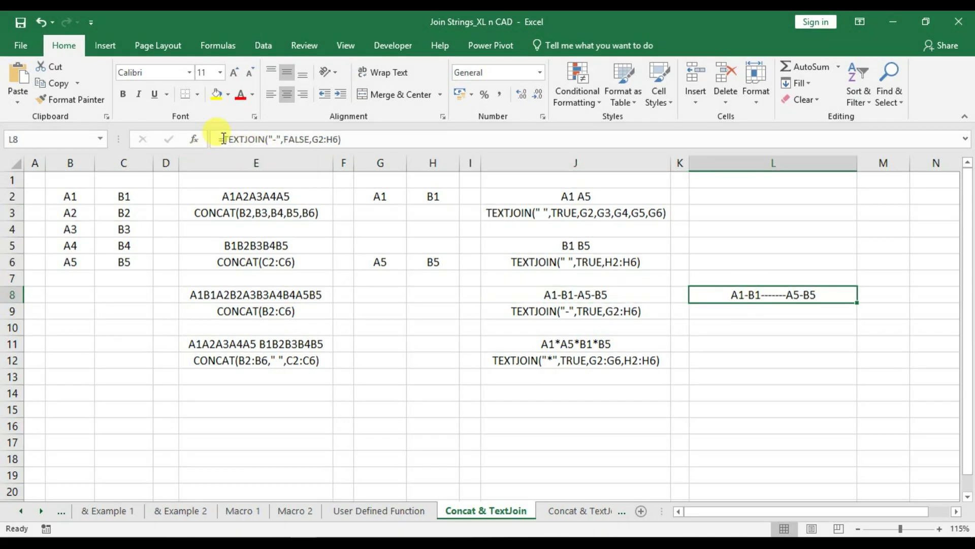
Step: Label L9 with the text TEXTJOIN("-",FALSE,G2:H6)
drag(223, 139, 245, 139)
drag(307, 140, 340, 139)
drag(357, 142, 352, 139)
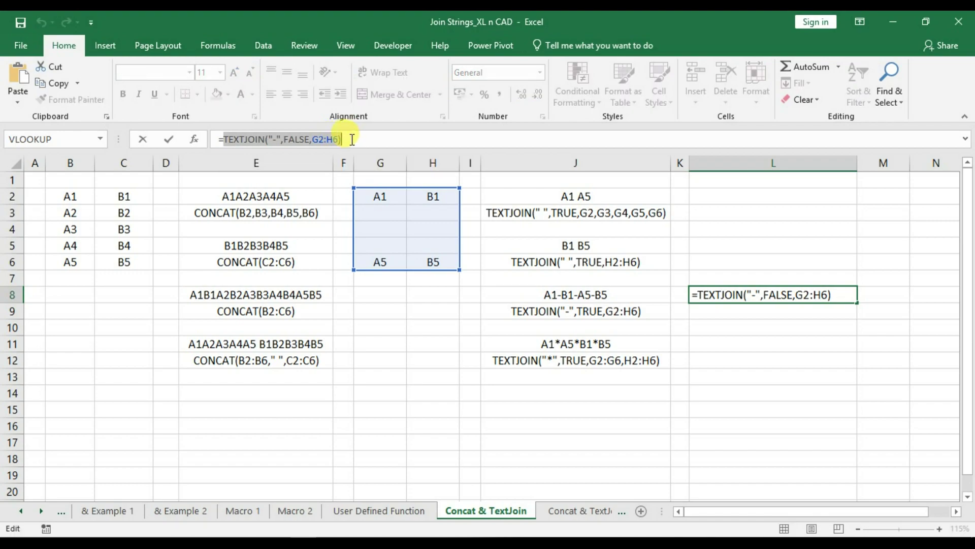
key(ctrl+Return)
click(784, 307)
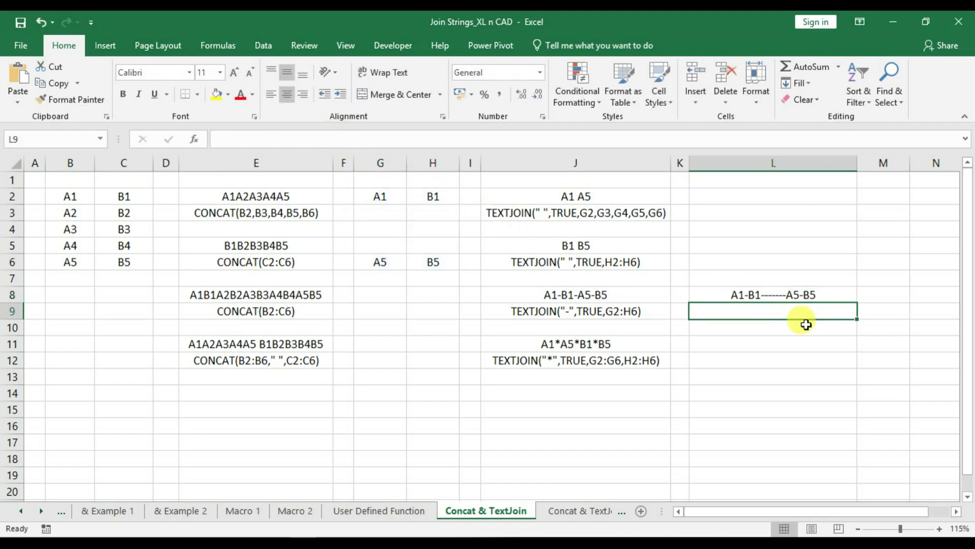
text('TEXTJOIN("-",FALSE,G2:H6))
key(Return)
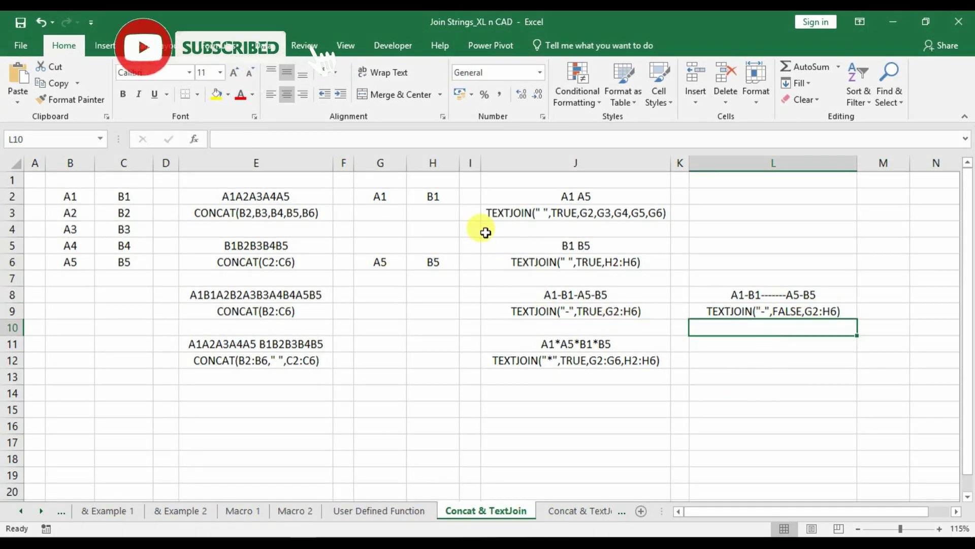
Step: Restore the sample values by copying B2:C6 into G2:H6
click(446, 258)
key(Delete)
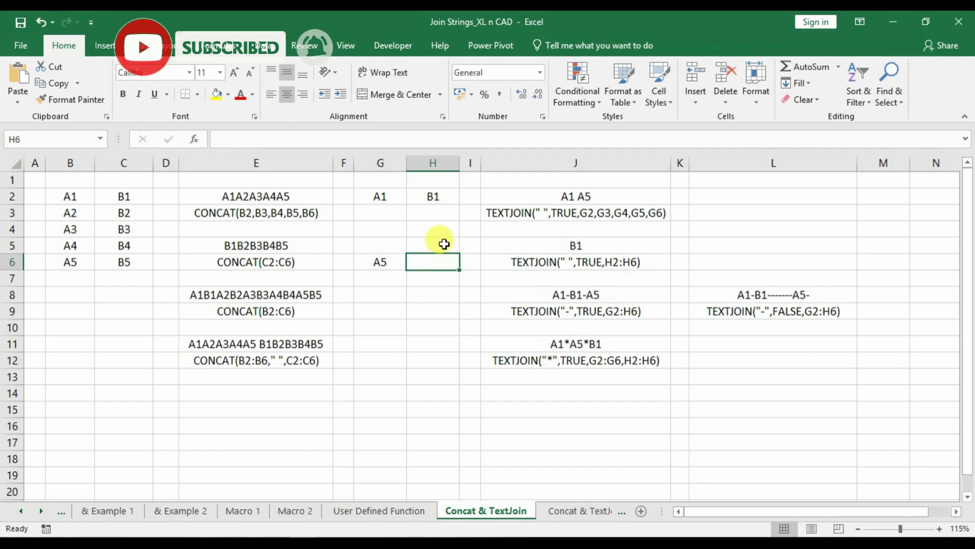
click(445, 196)
key(Delete)
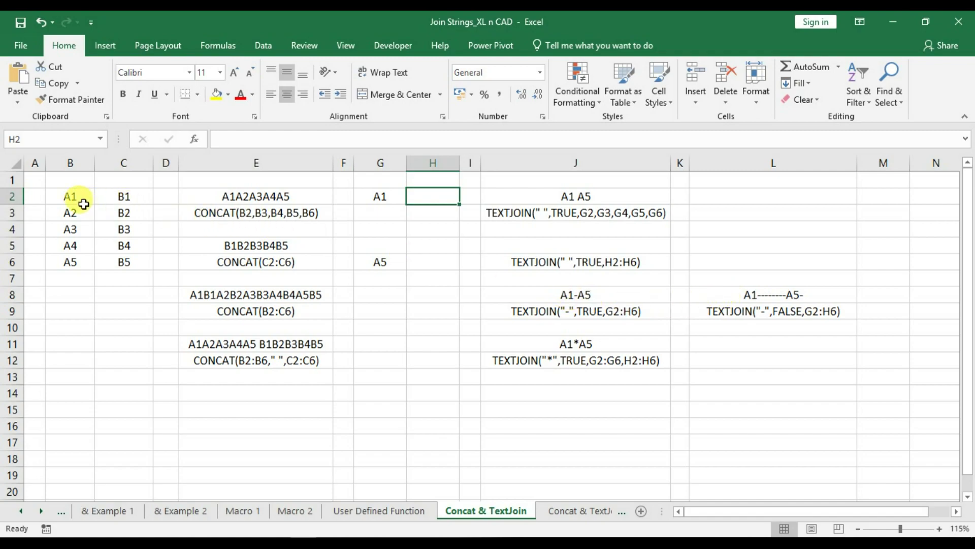
drag(82, 202, 124, 261)
key(ctrl+c)
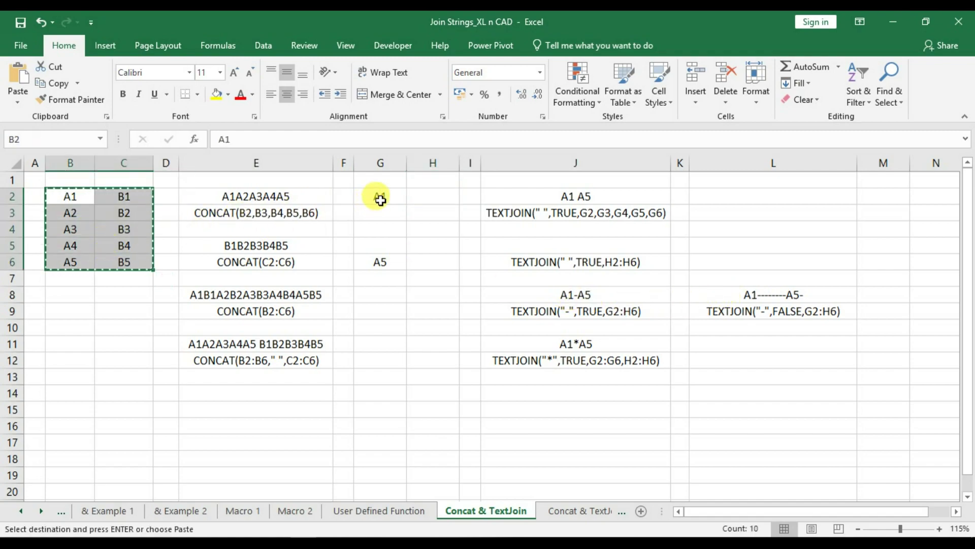
click(379, 197)
key(ctrl+v)
Step: Blank G4, H2, H6 and H4:H5, then go to the Concat & TextJoin Example sheet
click(382, 227)
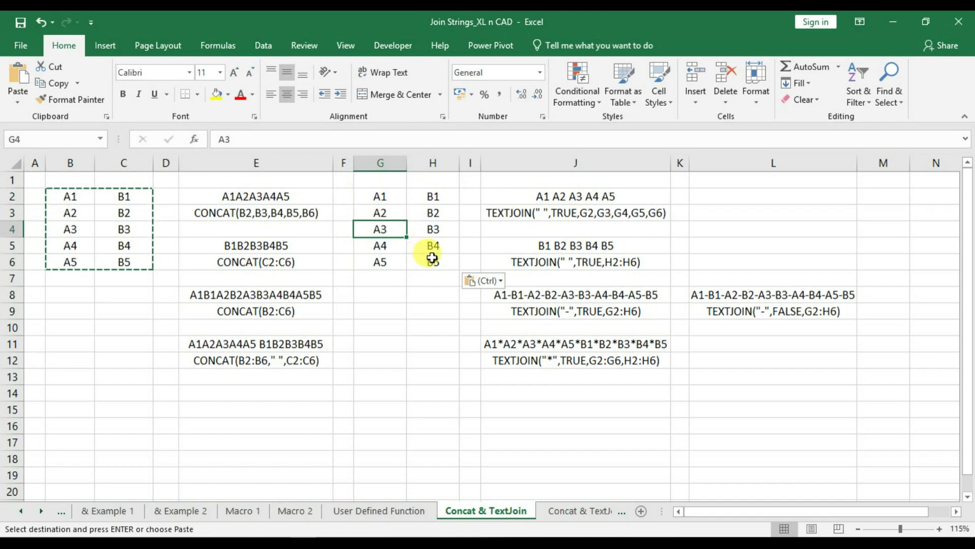
key(Delete)
click(440, 199)
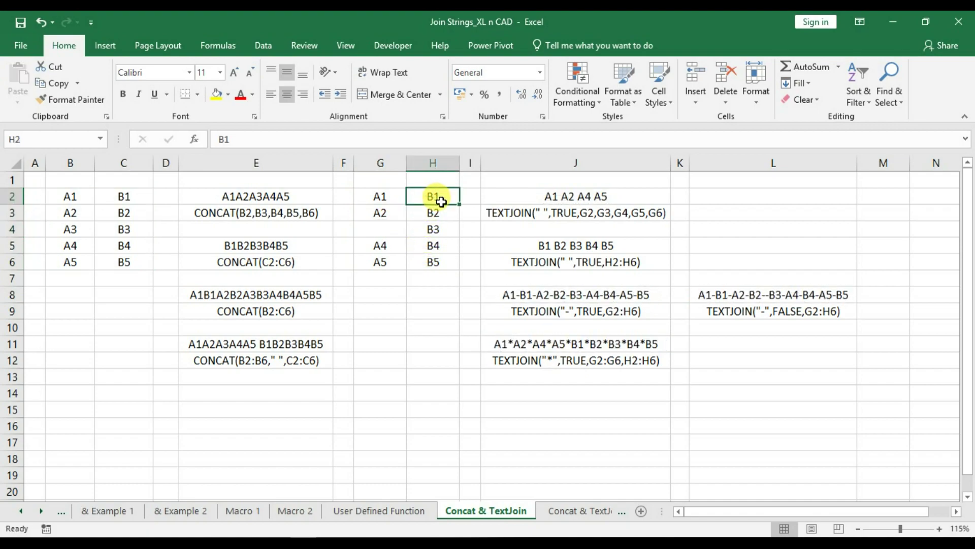
key(Delete)
click(443, 258)
key(Delete)
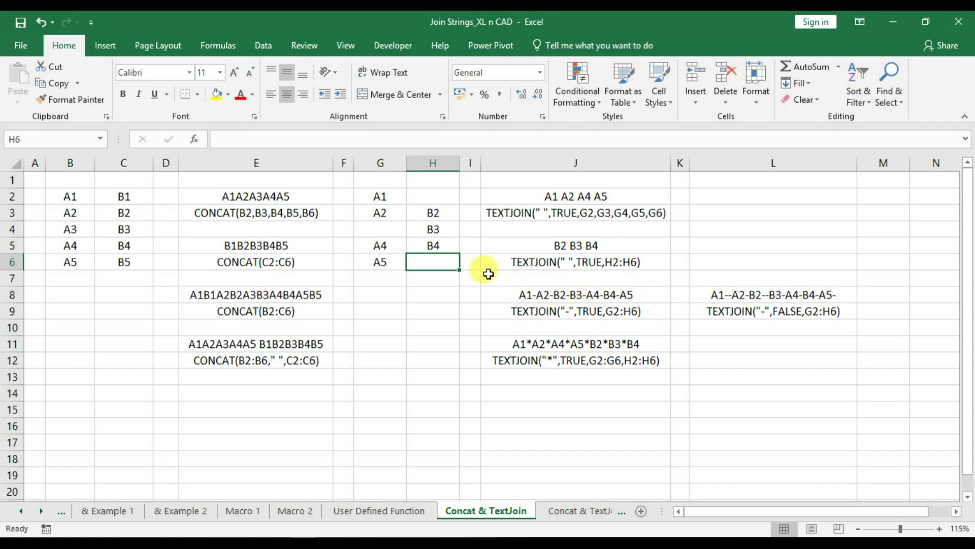
drag(443, 229, 447, 253)
key(Delete)
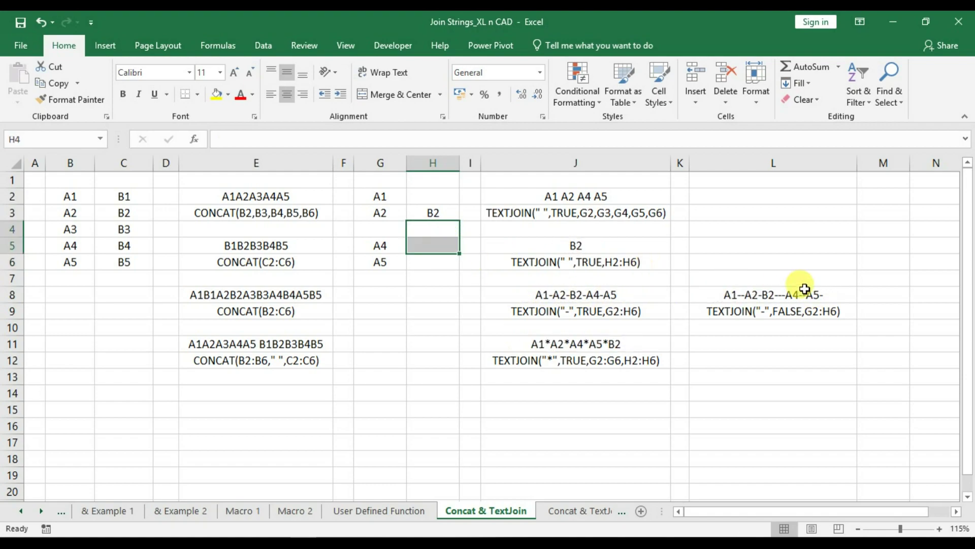
click(780, 342)
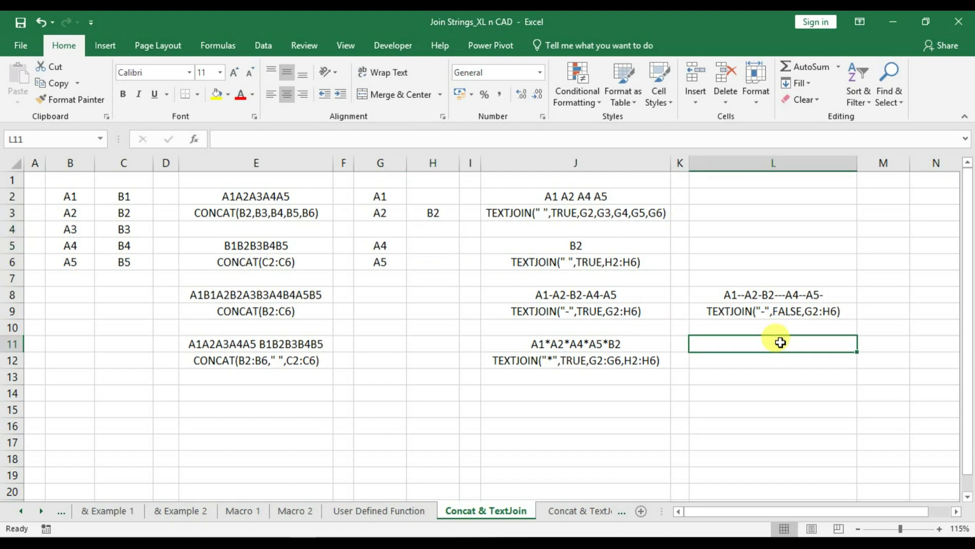
click(574, 511)
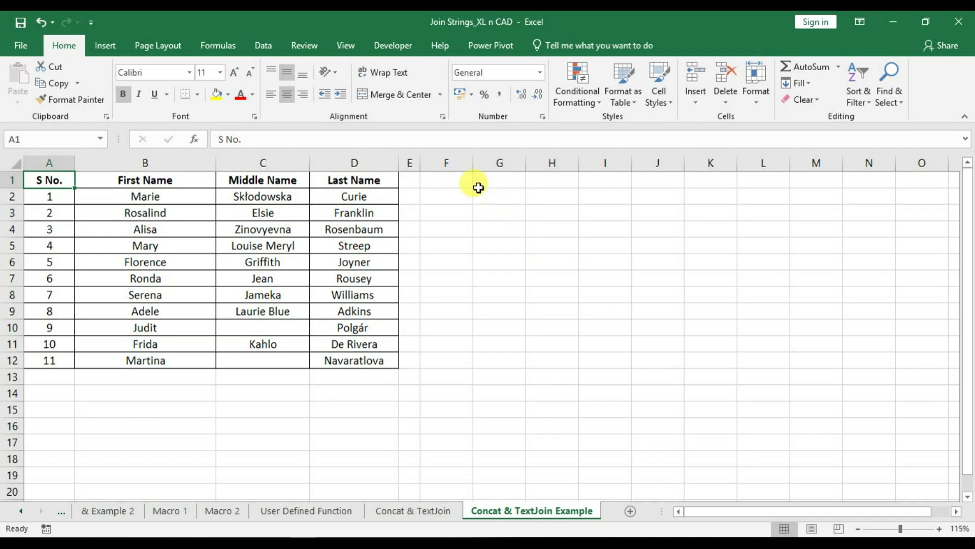
Step: Add headers Concat in F1 and TextJoin in H1, and narrow column G
click(462, 180)
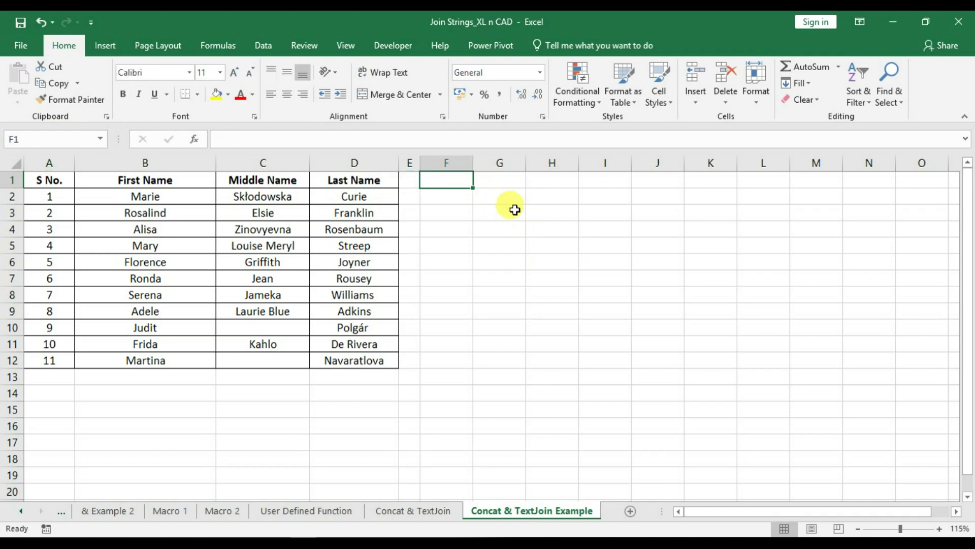
text(Concat)
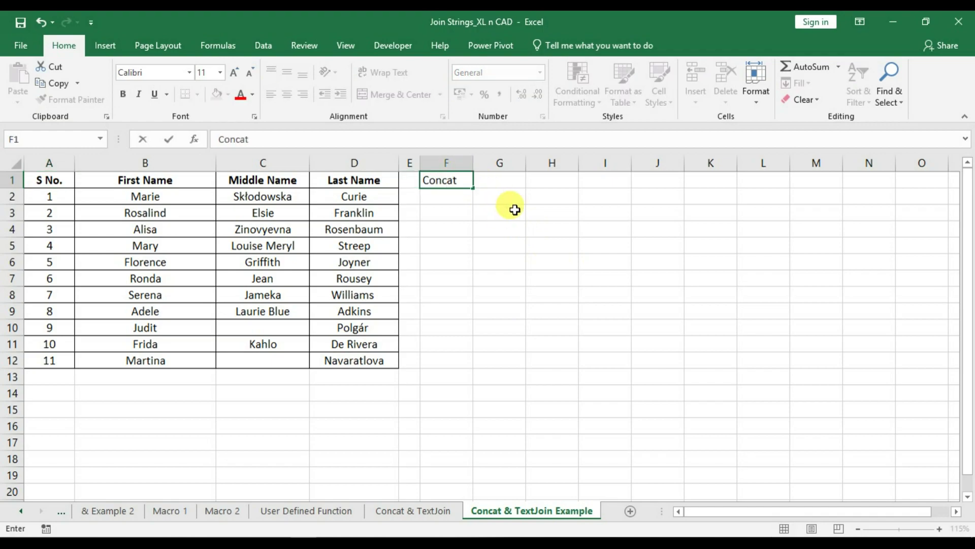
key(Tab)
key(Tab)
text(Te)
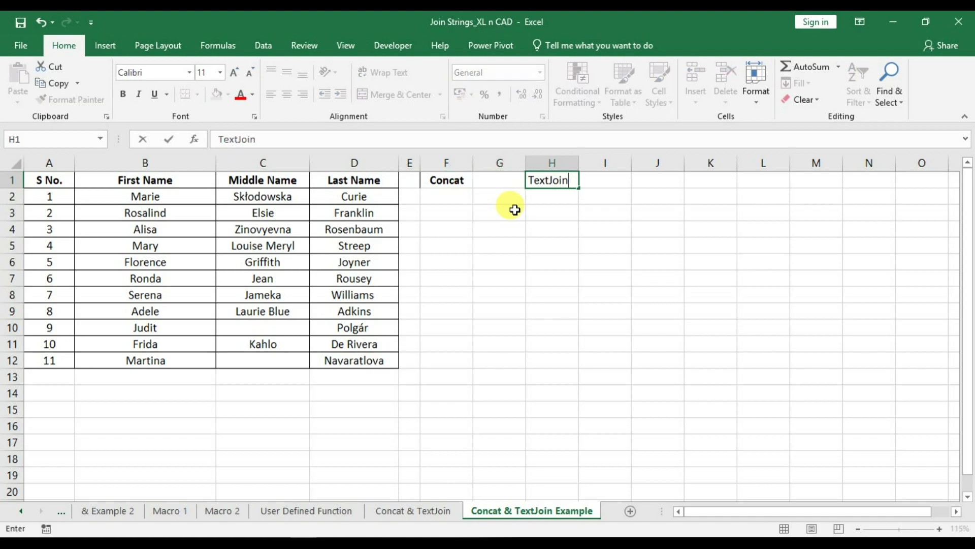
key(Tab)
drag(525, 162, 500, 165)
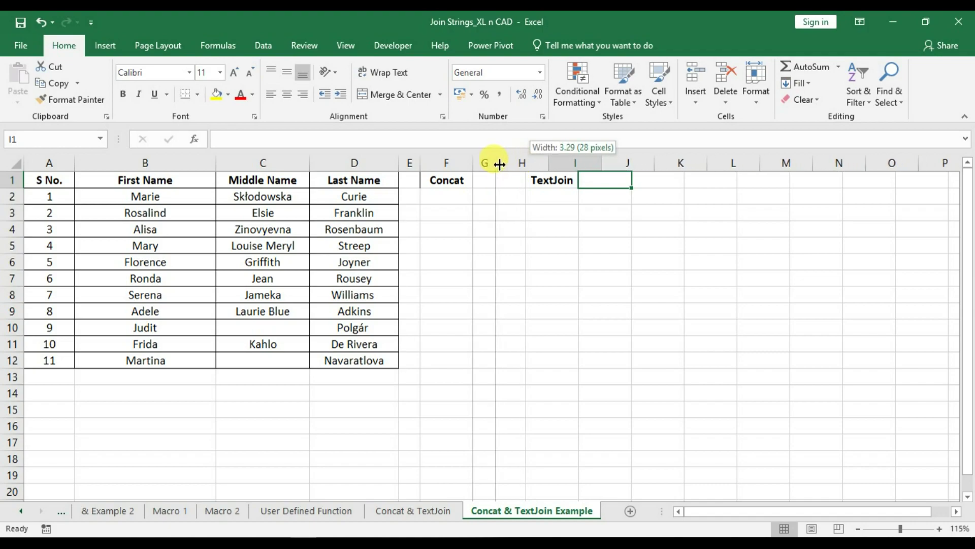
Step: Enter =CONCAT(B2," ",C2," ",D2) in F2 to build the first full name
click(456, 196)
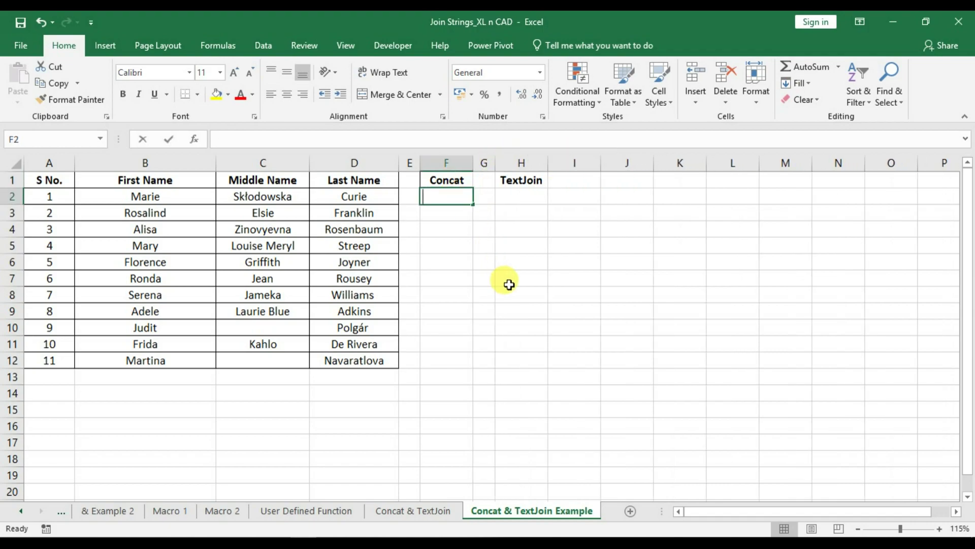
text(=concat)
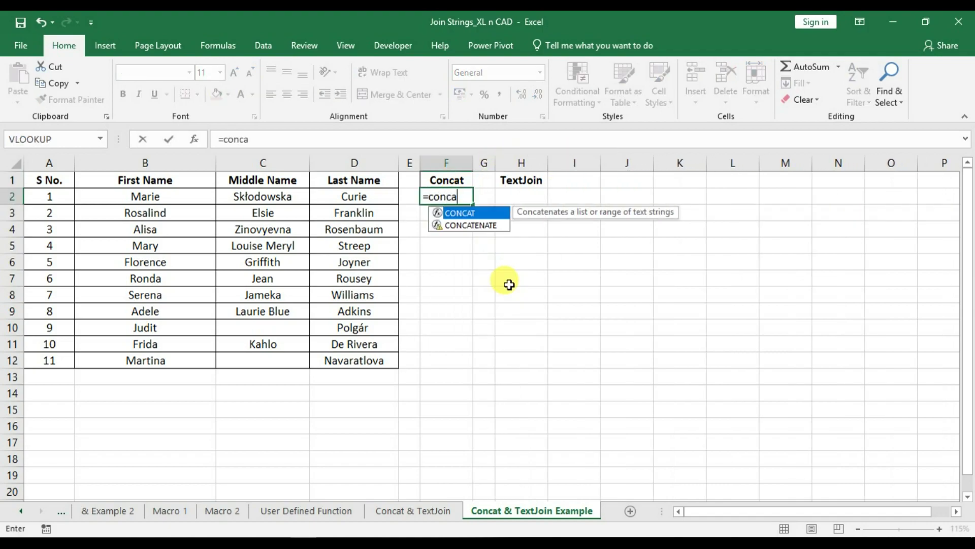
text(()
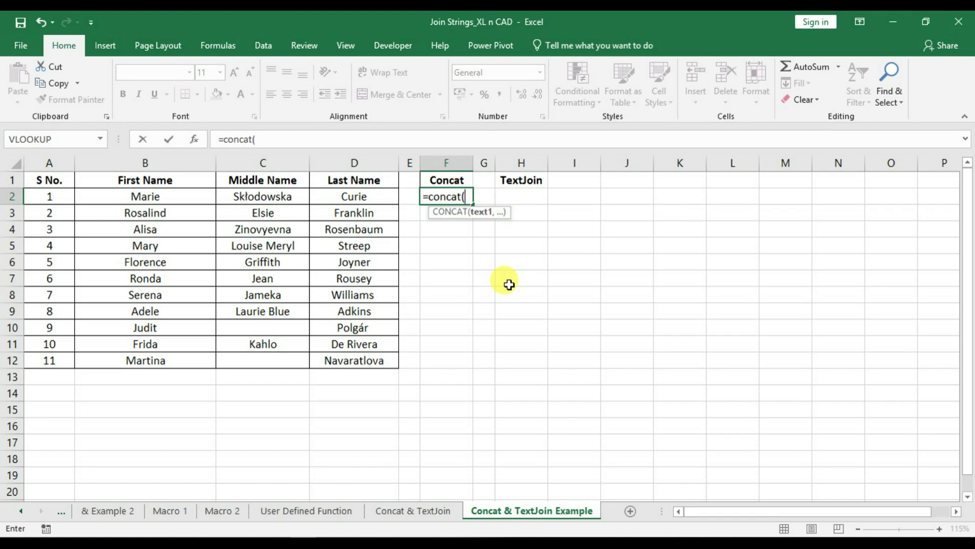
click(191, 200)
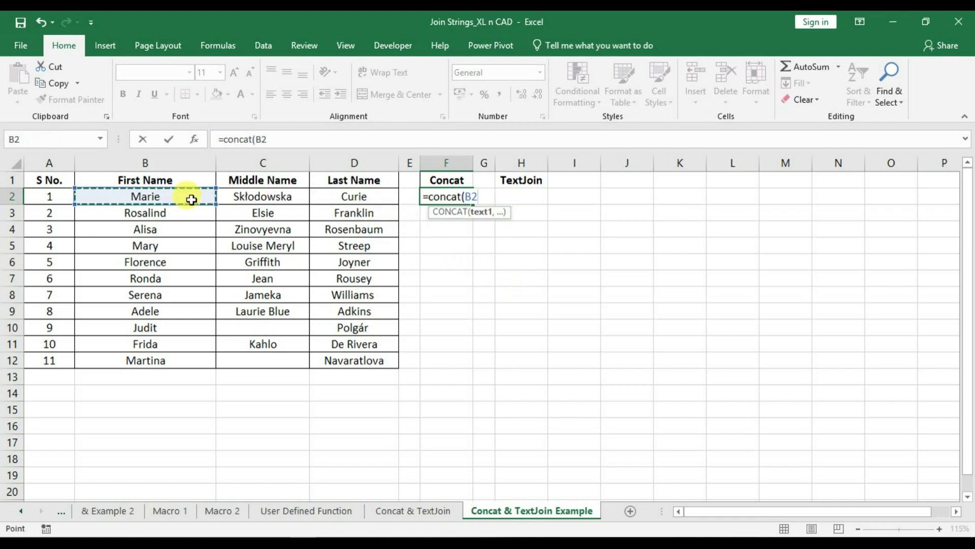
text(," ",)
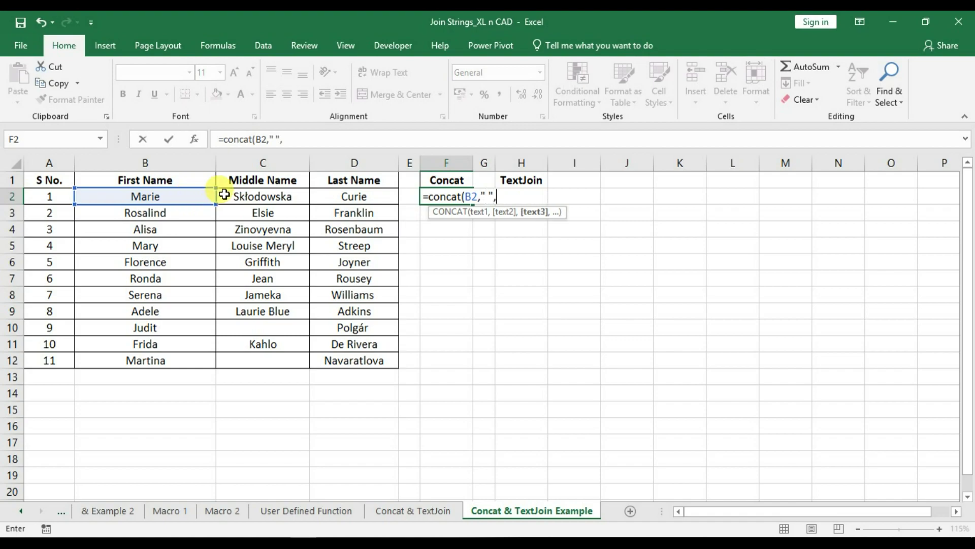
click(249, 202)
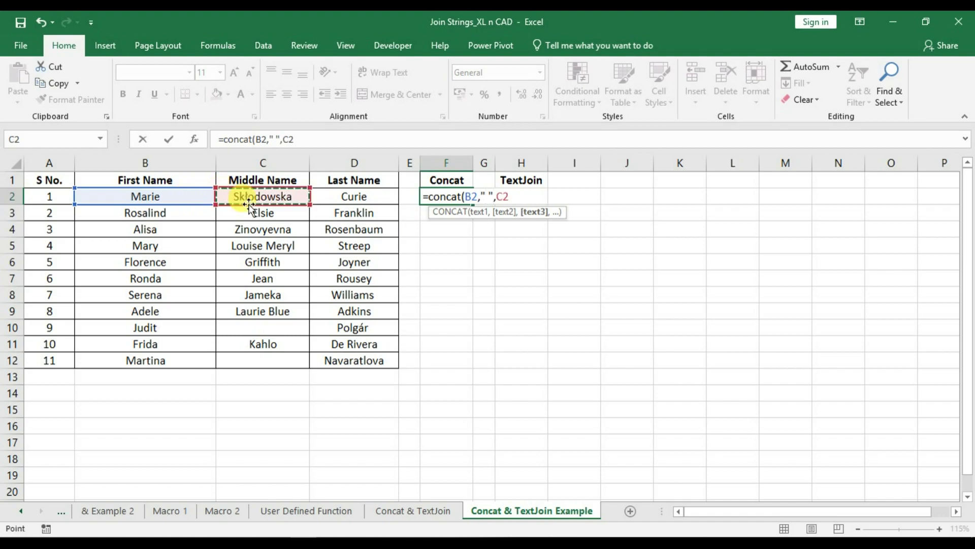
text(," ",)
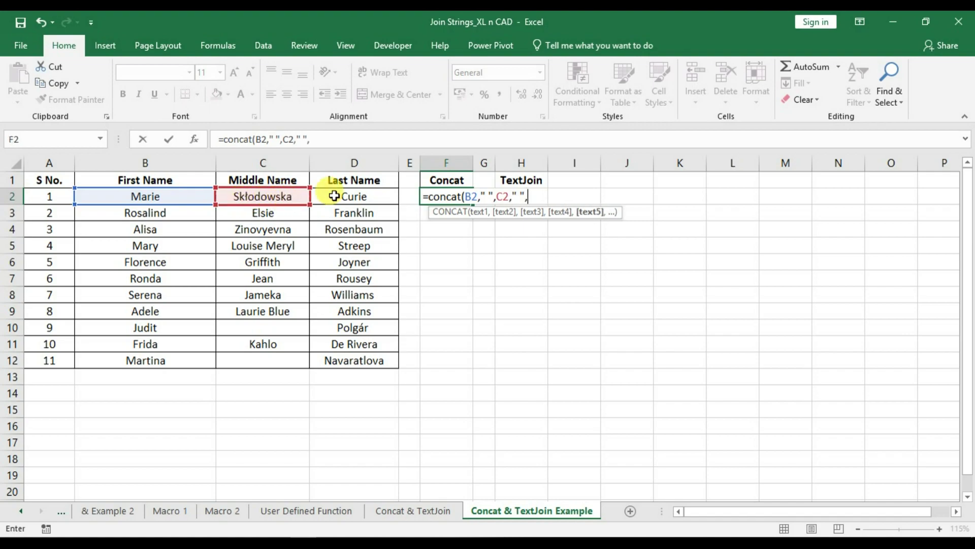
click(349, 195)
key(Return)
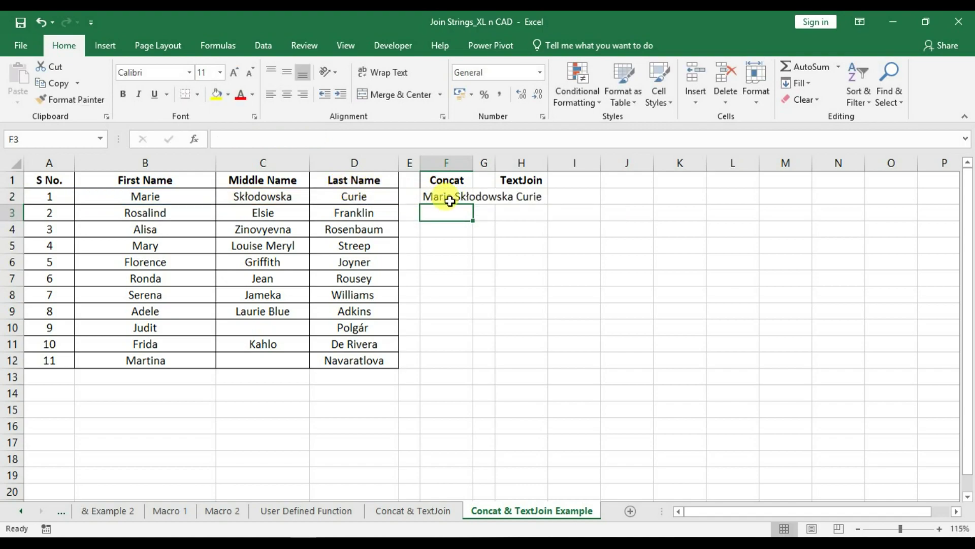
Step: Fill F2's CONCAT formula down to F12, autofit column F and centre it
click(447, 196)
drag(473, 204, 473, 363)
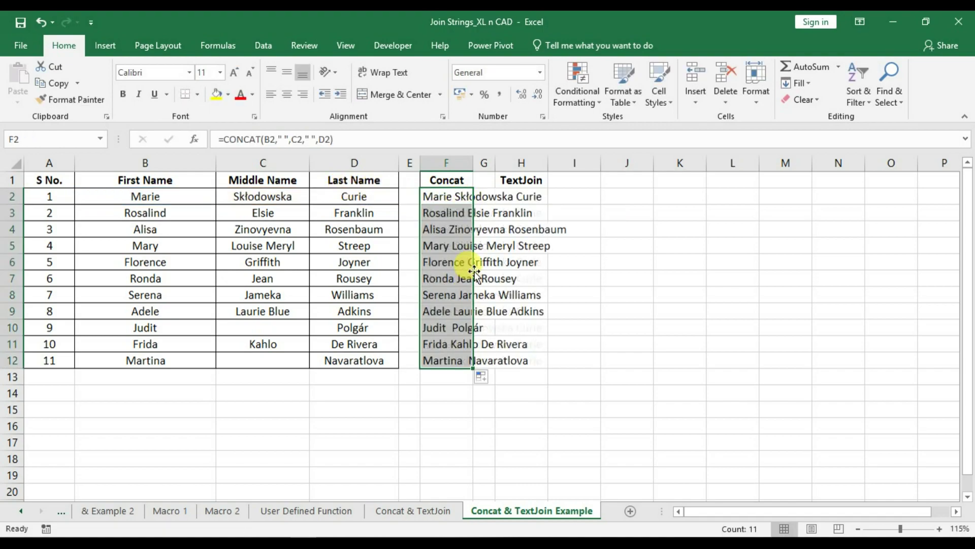
double_click(473, 163)
click(477, 163)
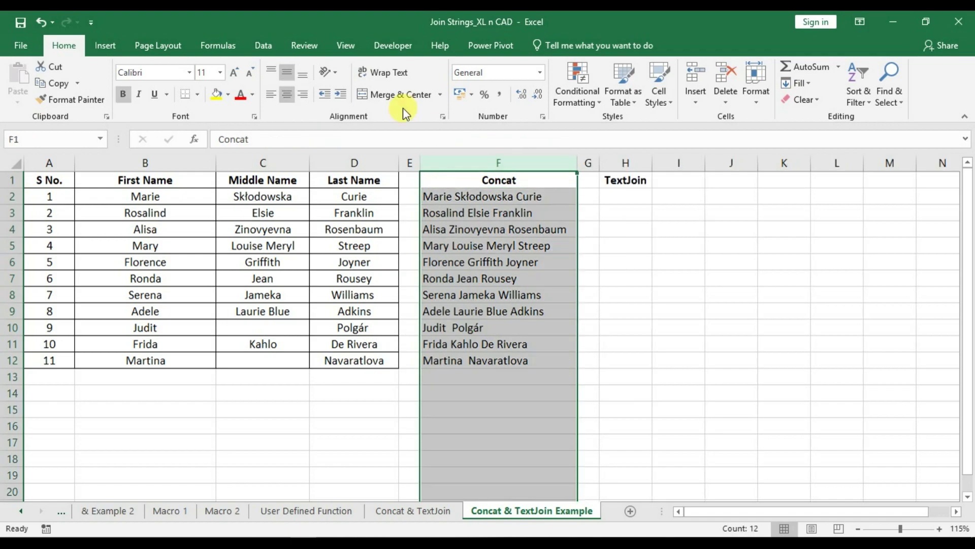
click(288, 94)
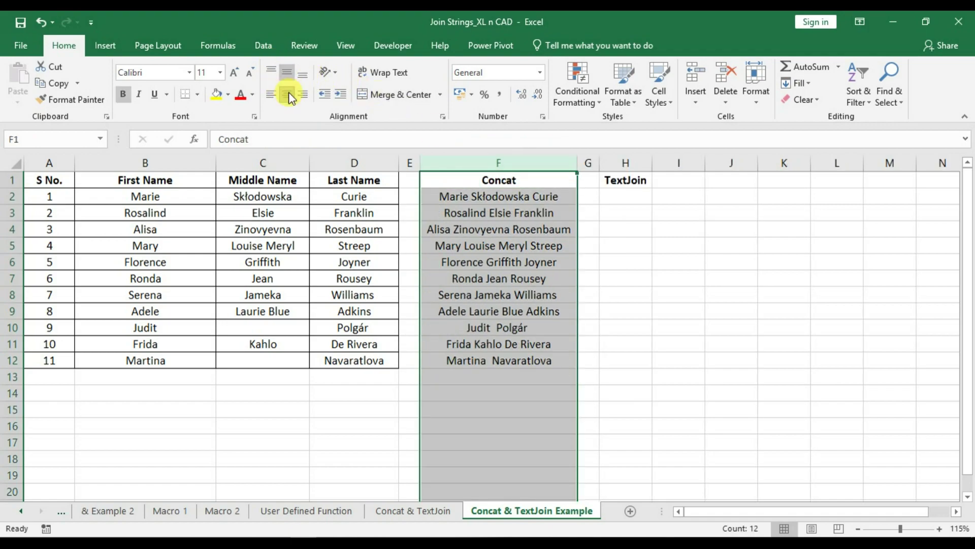
click(530, 213)
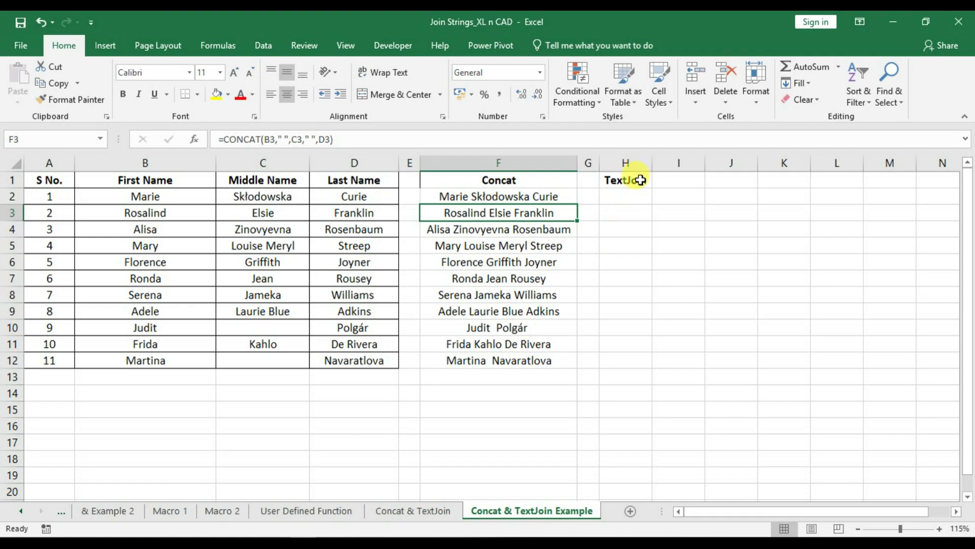
Step: Enter =TEXTJOIN(" ",TRUE,B2:D2) in H2, giving Marie Skłodowska Curie
click(648, 197)
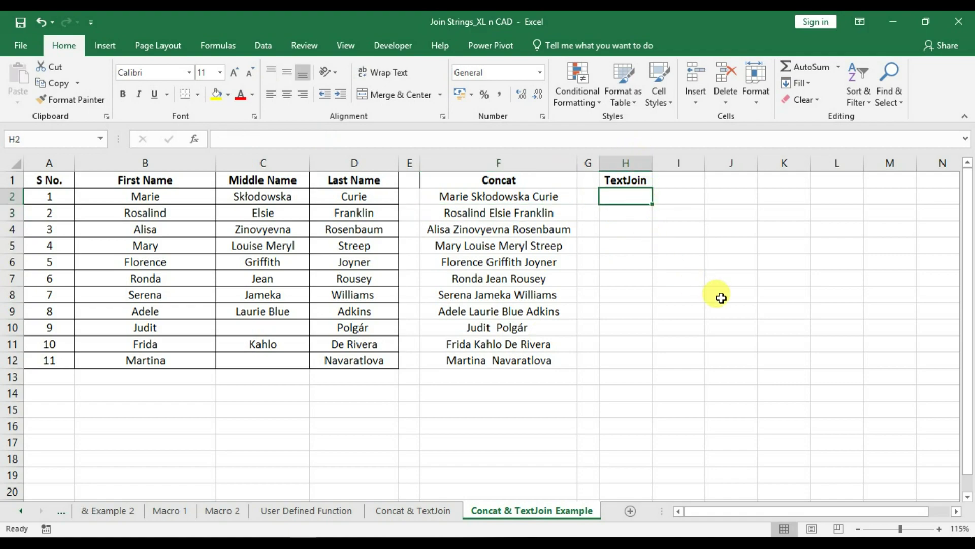
text(=tex)
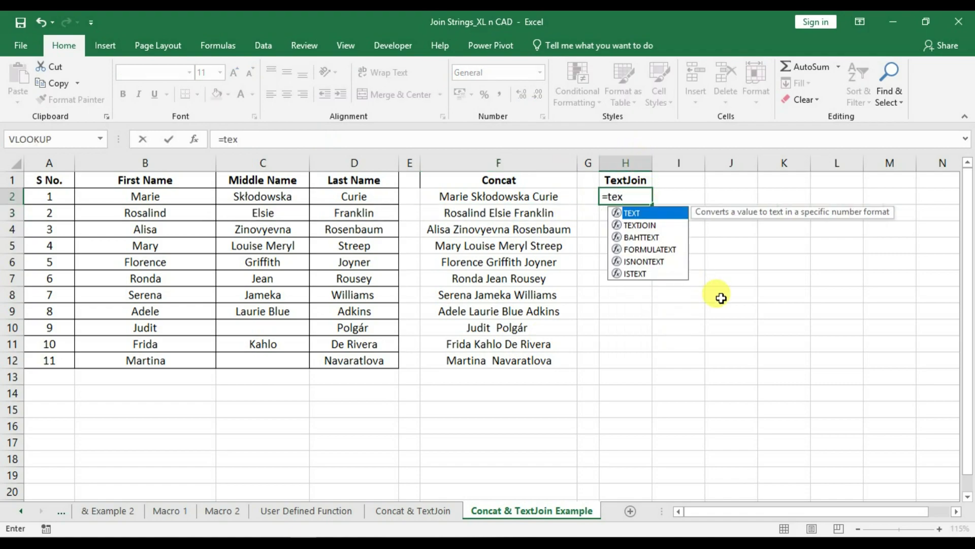
double_click(661, 226)
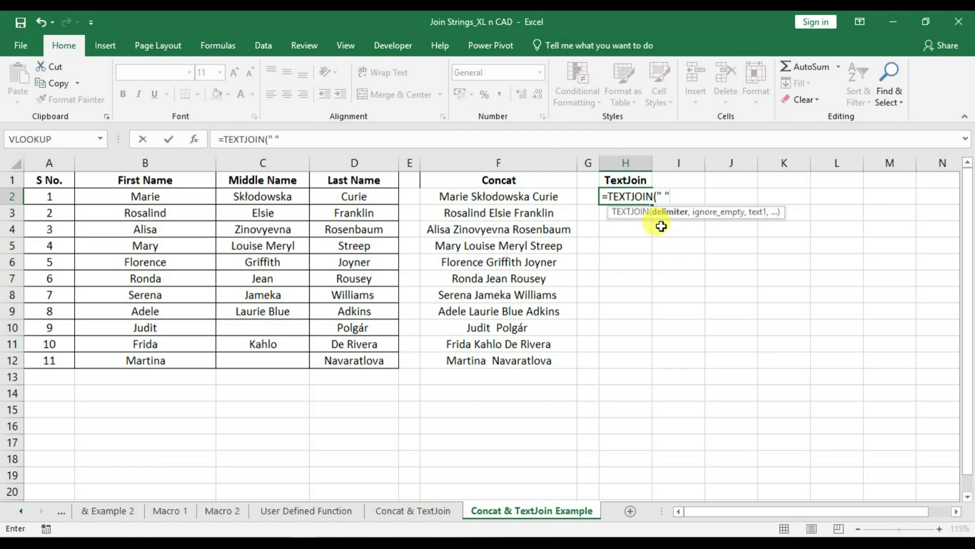
text(,)
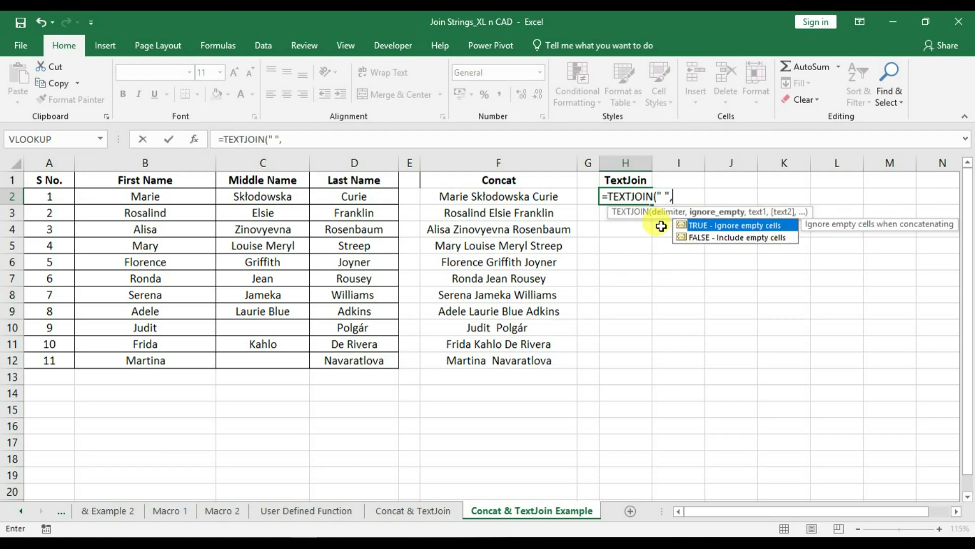
double_click(701, 224)
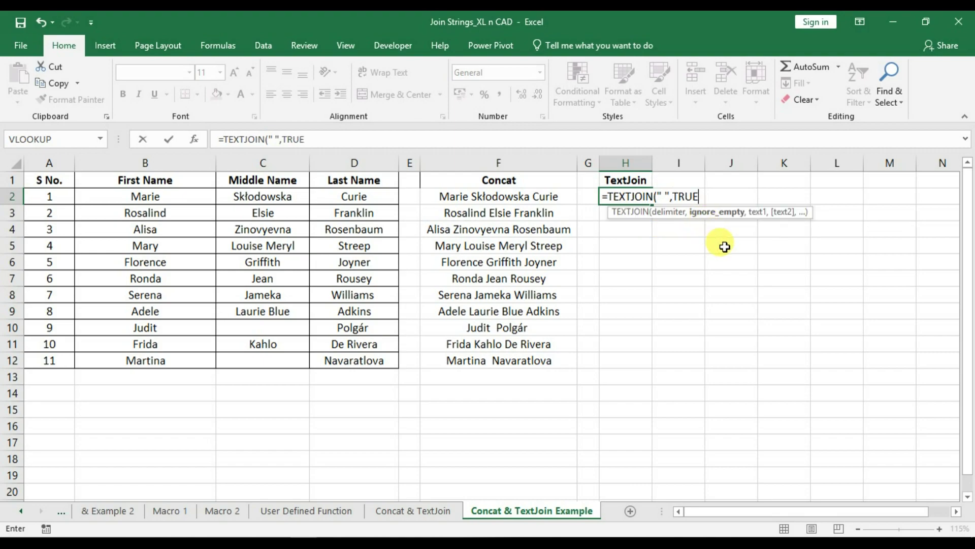
text(,)
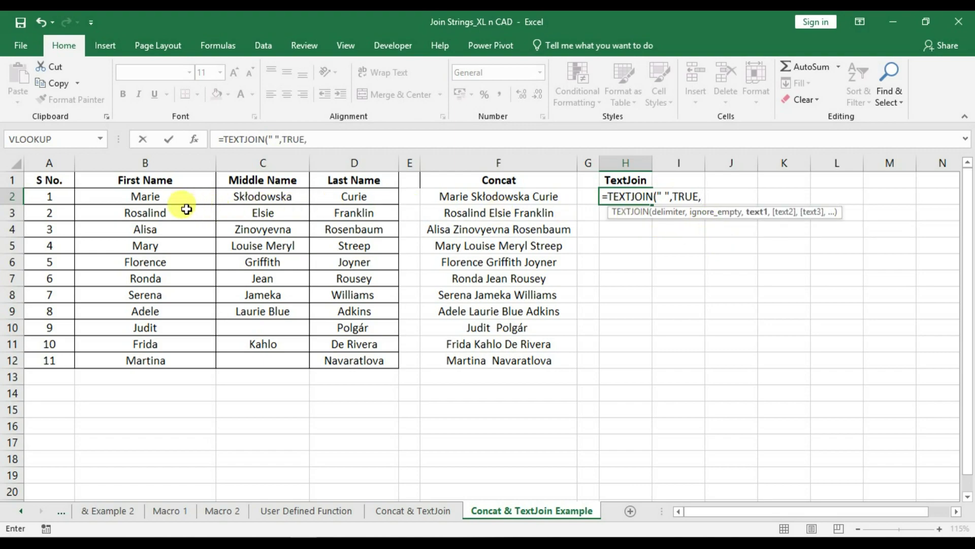
drag(168, 197, 371, 195)
text())
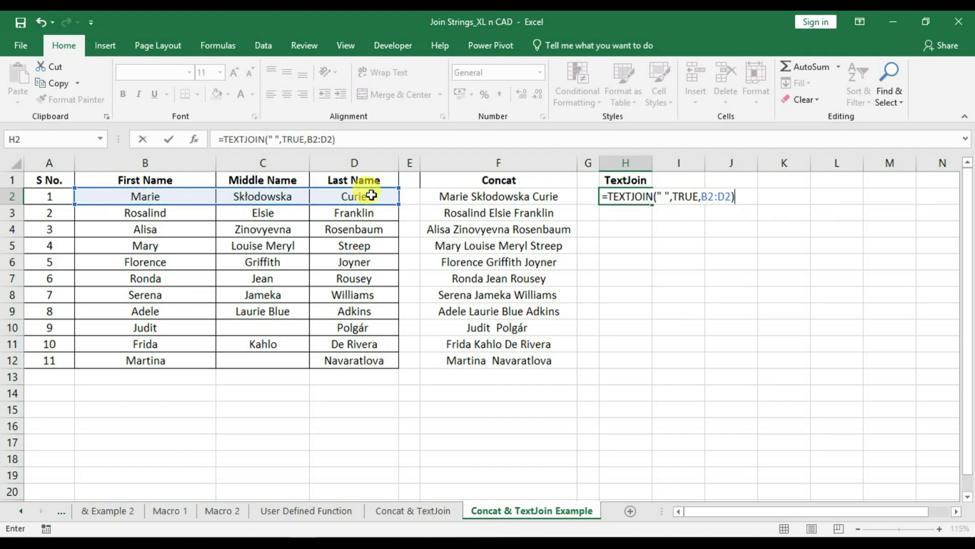
key(Return)
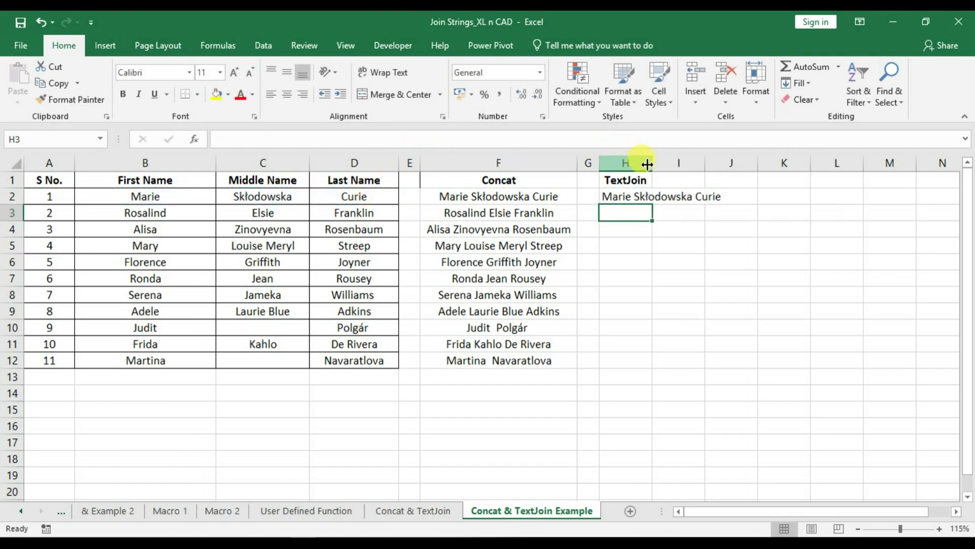
Step: Autofit and centre column H, and fill H2's TEXTJOIN formula down to H12
click(649, 162)
double_click(652, 162)
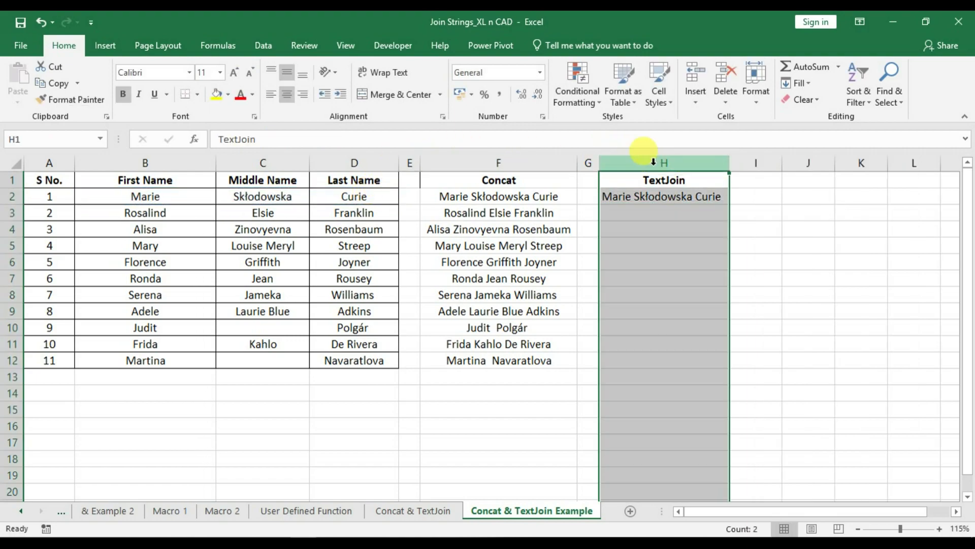
click(288, 93)
click(716, 198)
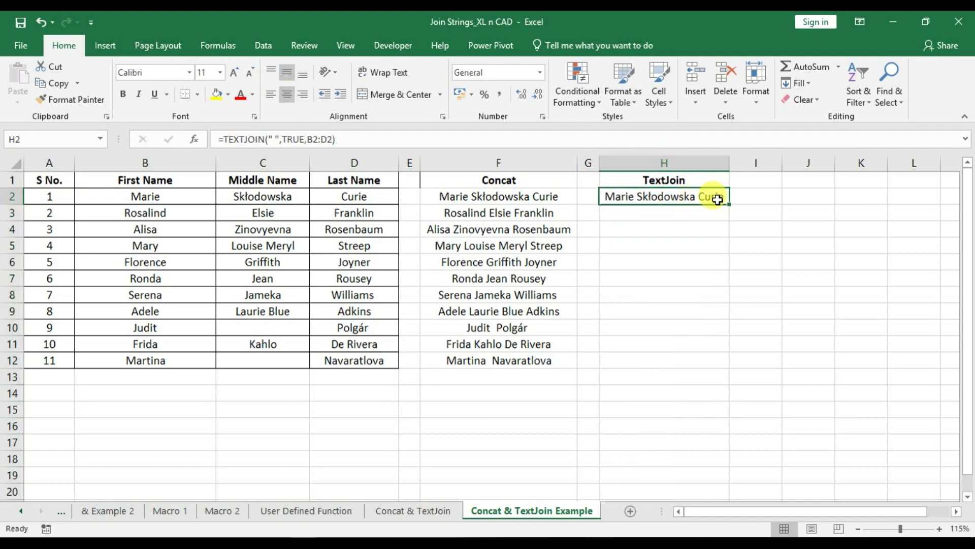
drag(729, 204, 716, 361)
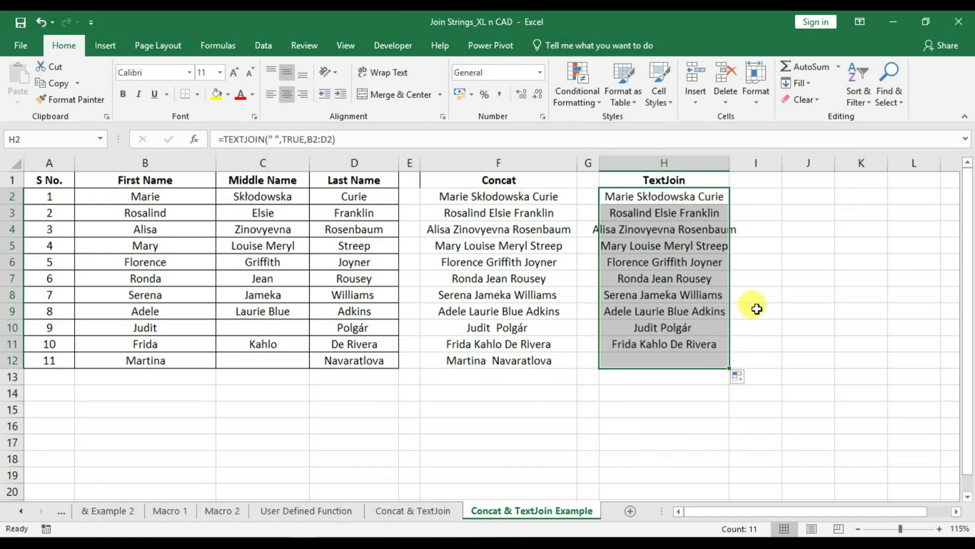
double_click(731, 163)
click(692, 343)
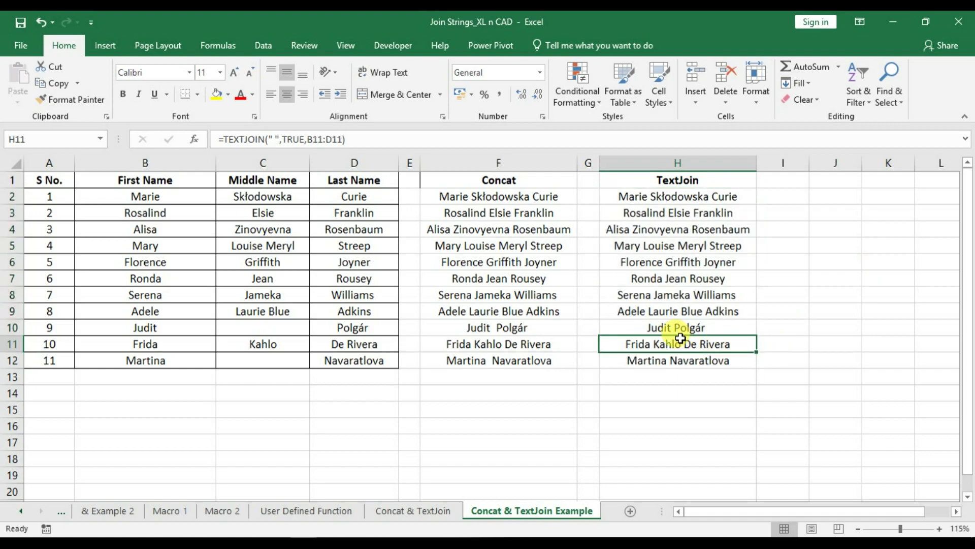
Step: Paste F10:H12 back as plain values after checking Judit's empty middle name
click(555, 329)
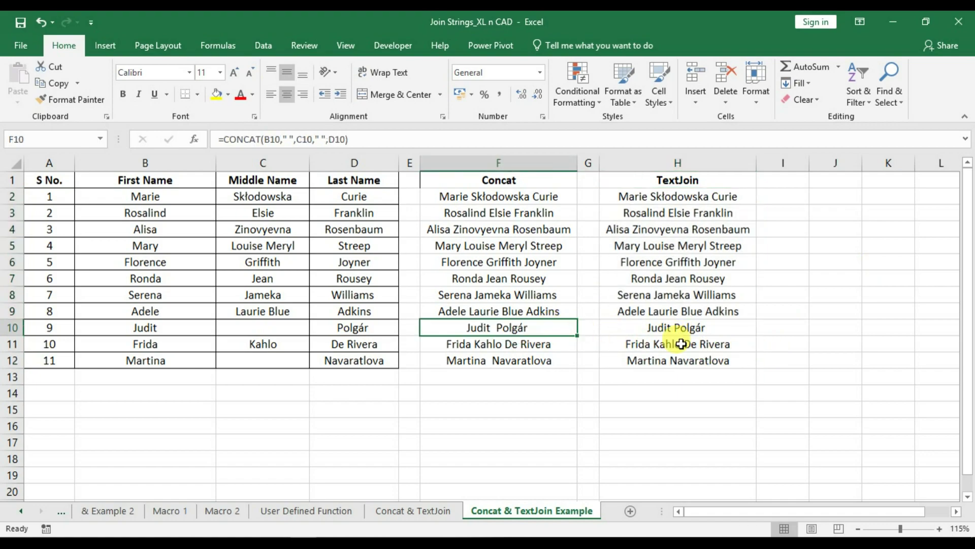
ctrl+scroll(721, 338, up, 2)
ctrl+scroll(724, 336, up, 1)
mouse_move(723, 513)
mouse_down()
mouse_move(865, 506)
mouse_move(762, 504)
mouse_up()
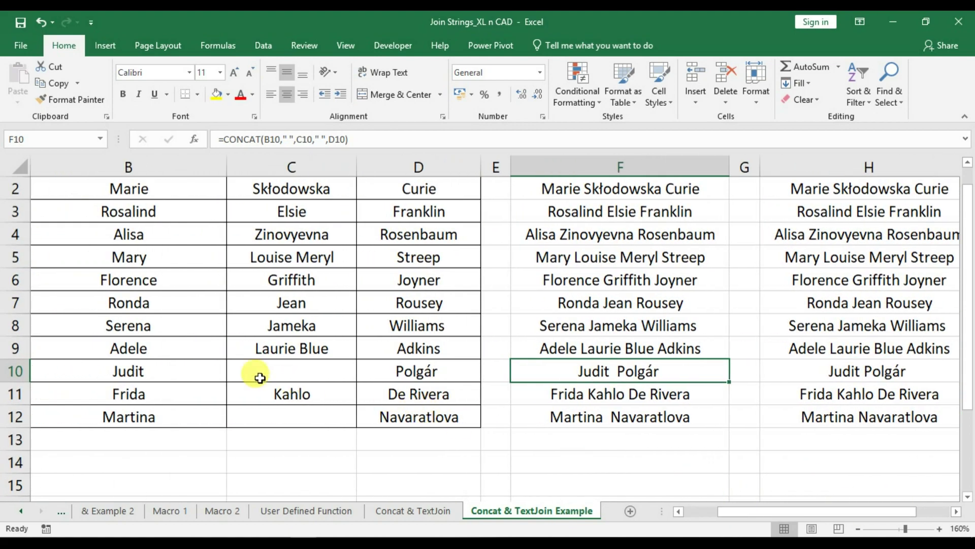
click(224, 367)
click(231, 366)
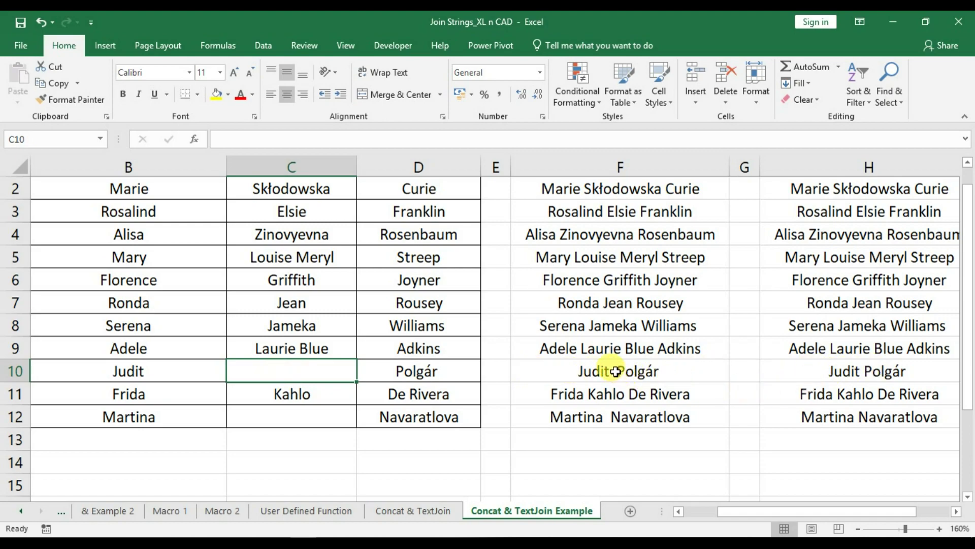
click(615, 375)
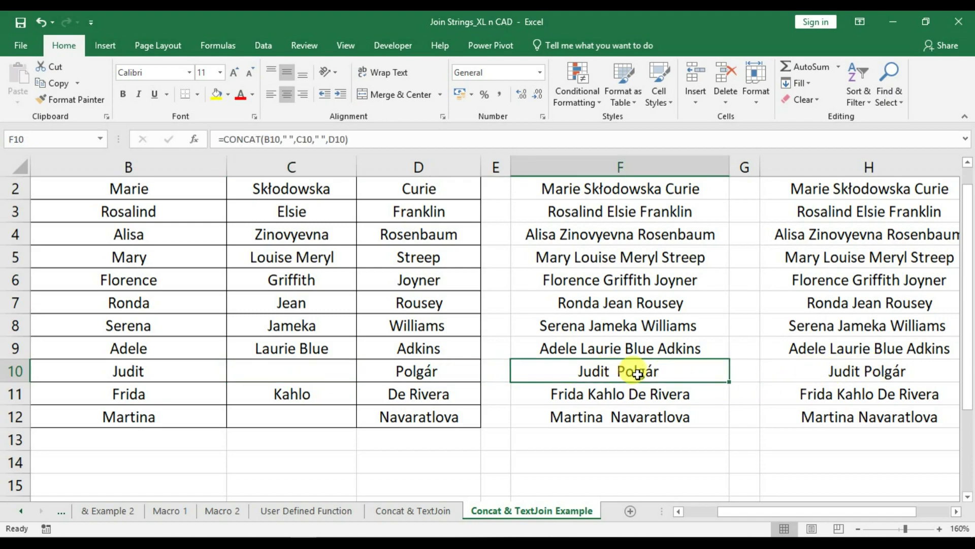
drag(615, 377, 780, 412)
key(ctrl+c)
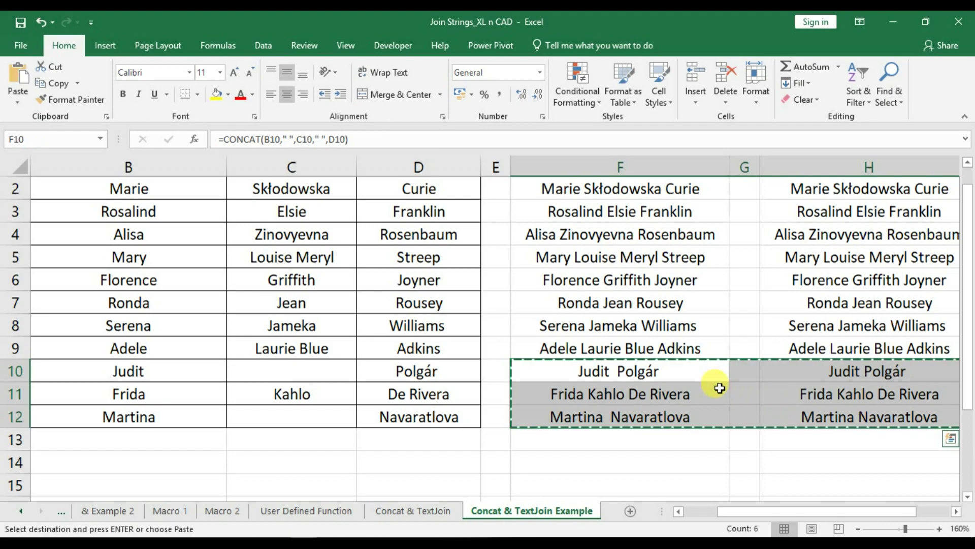
right_click(672, 375)
click(722, 133)
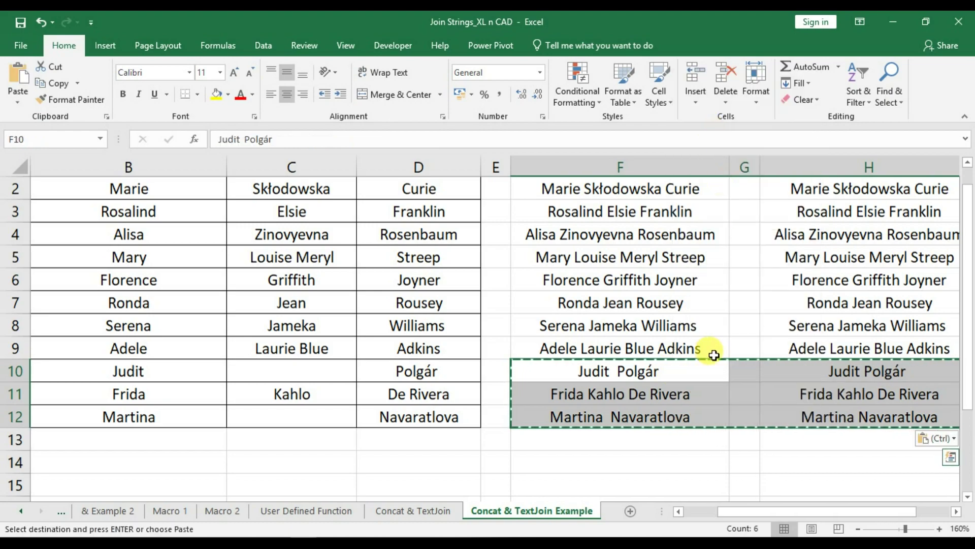
Step: Inspect F10, H10, H12 and F12: Concat has double spaces, TextJoin single spaces
double_click(613, 369)
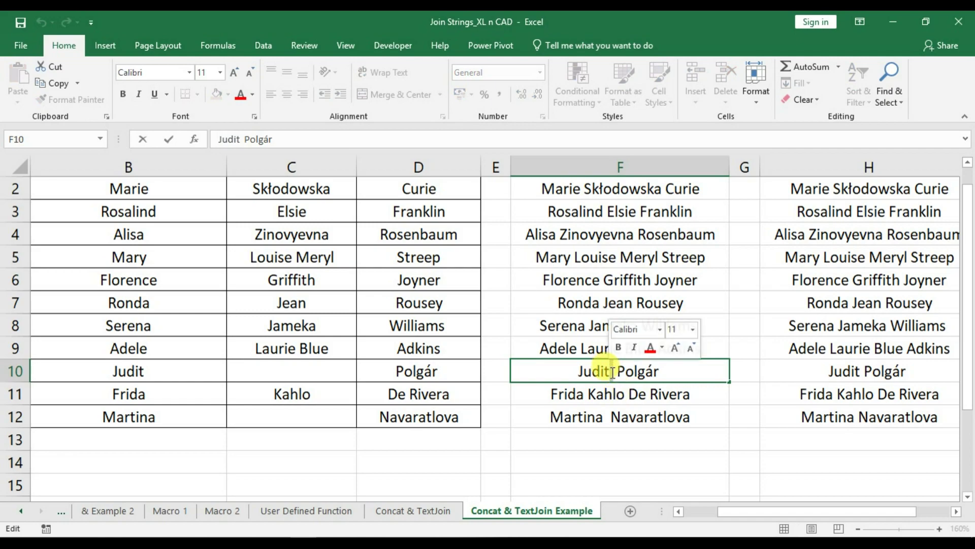
key(Escape)
click(846, 372)
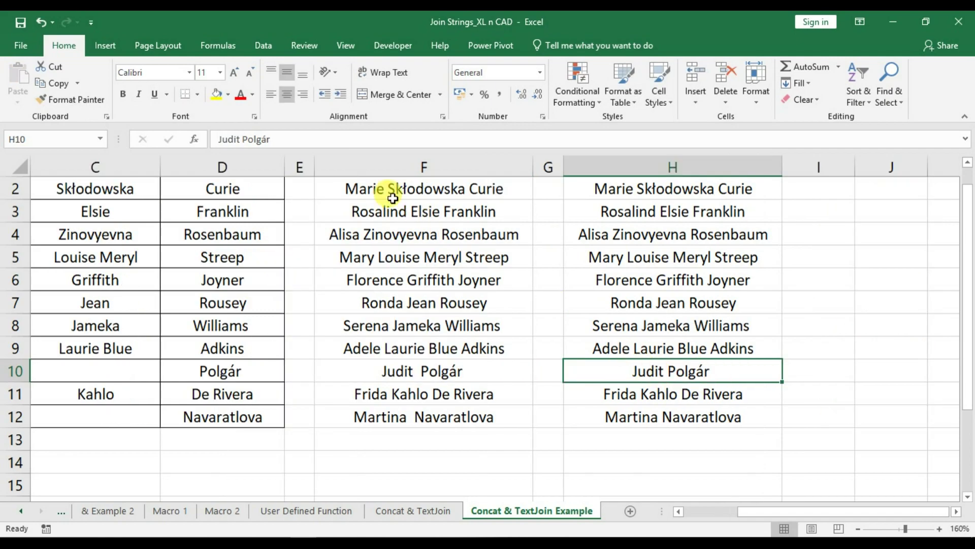
click(244, 139)
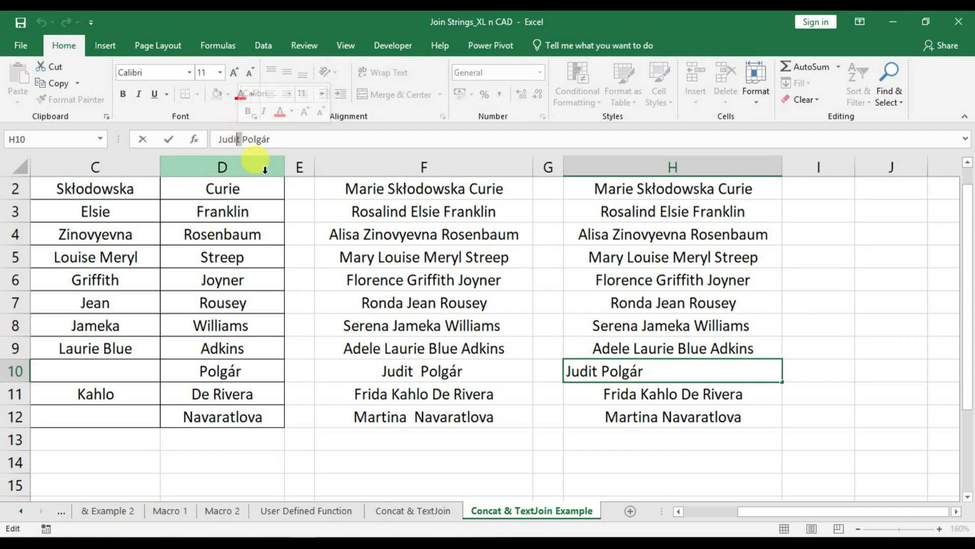
click(638, 364)
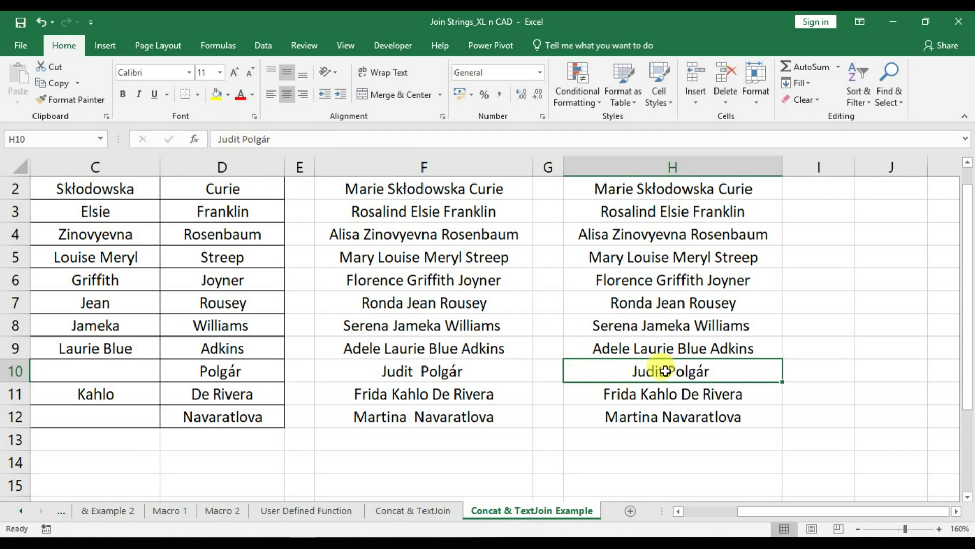
double_click(663, 377)
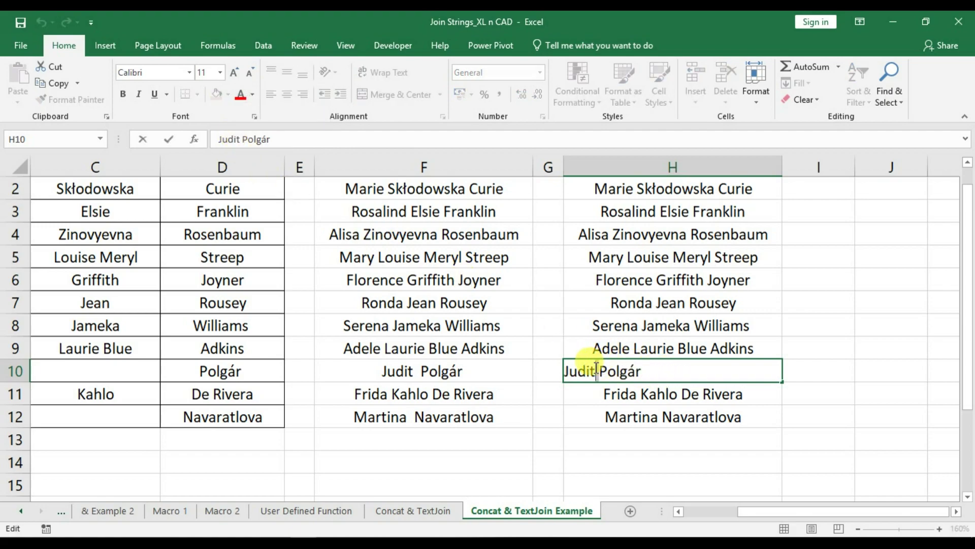
click(422, 371)
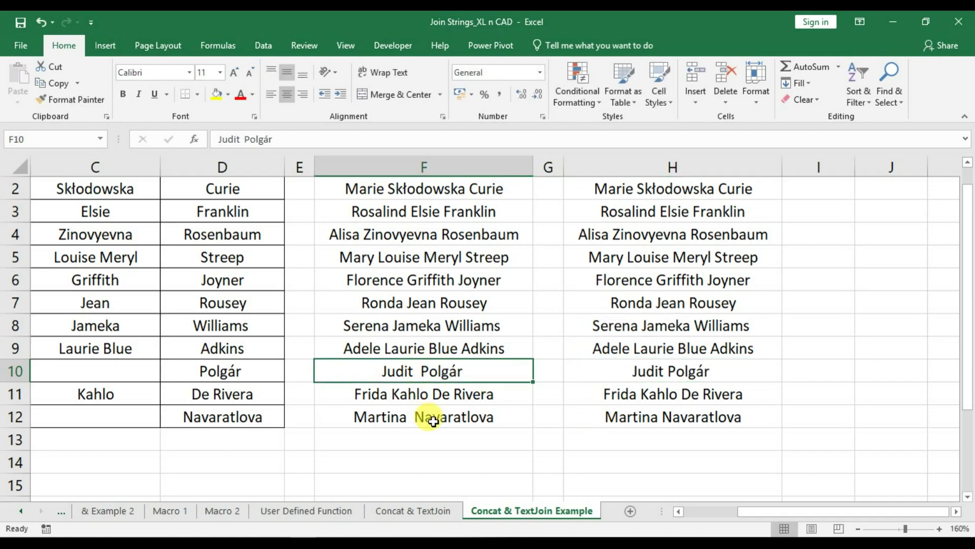
double_click(656, 416)
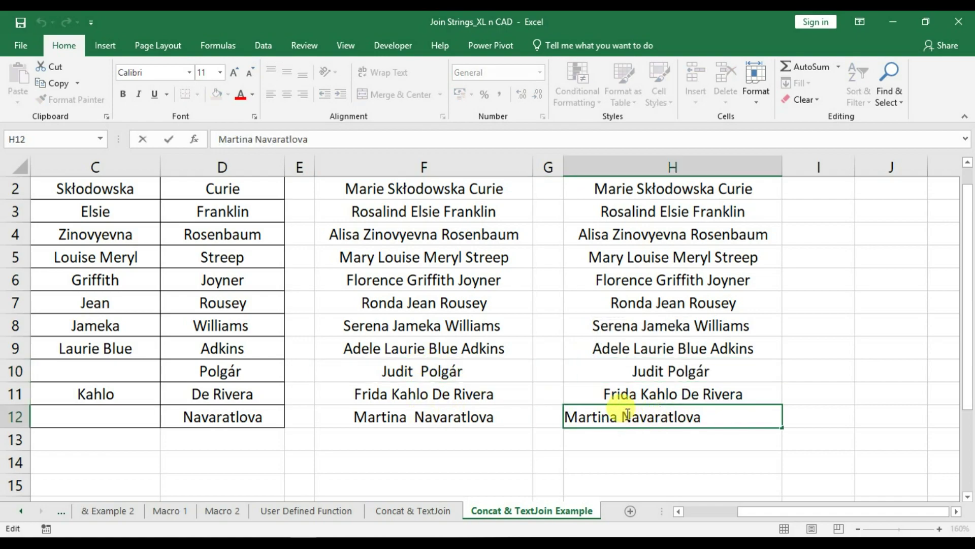
key(Escape)
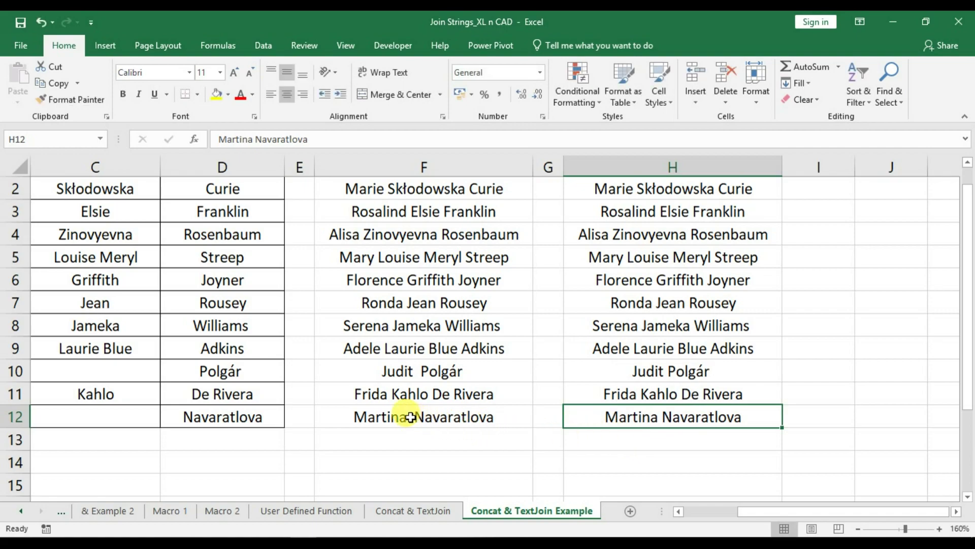
double_click(409, 421)
click(373, 419)
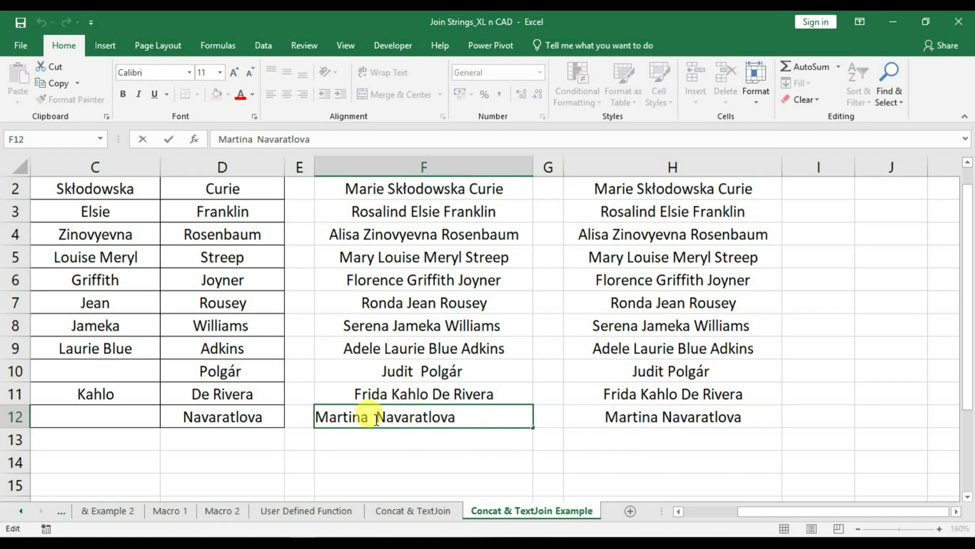
key(Escape)
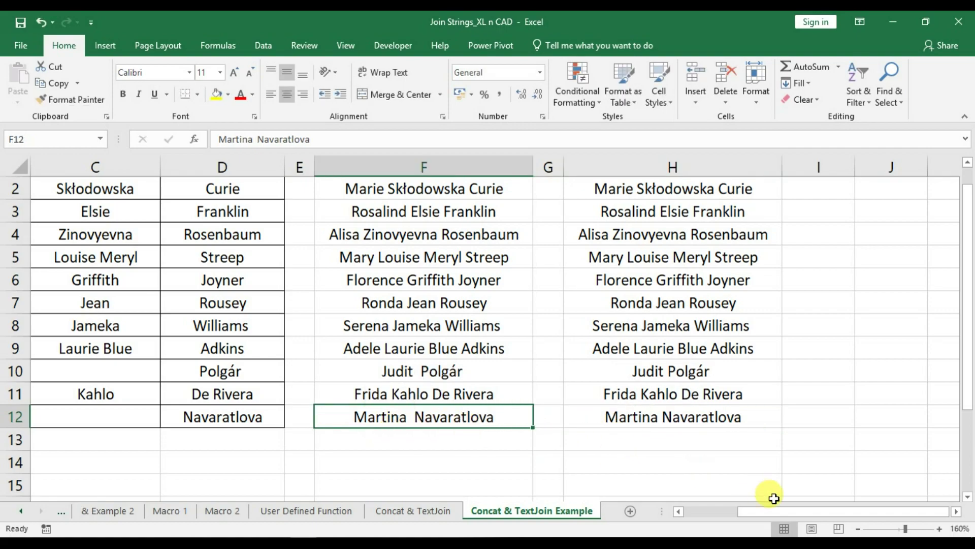
drag(740, 511, 680, 514)
ctrl+scroll(594, 336, down, 3)
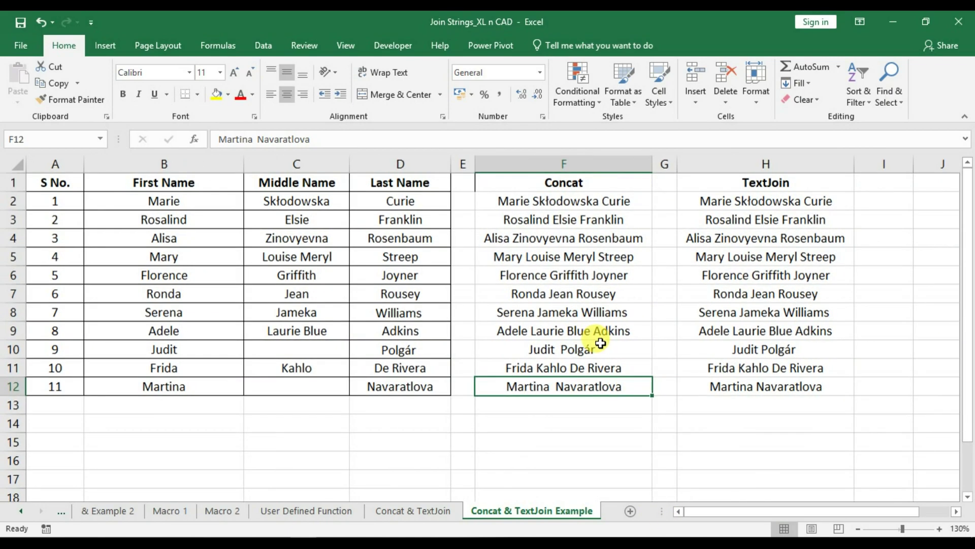
ctrl+scroll(601, 345, down, 1)
click(531, 196)
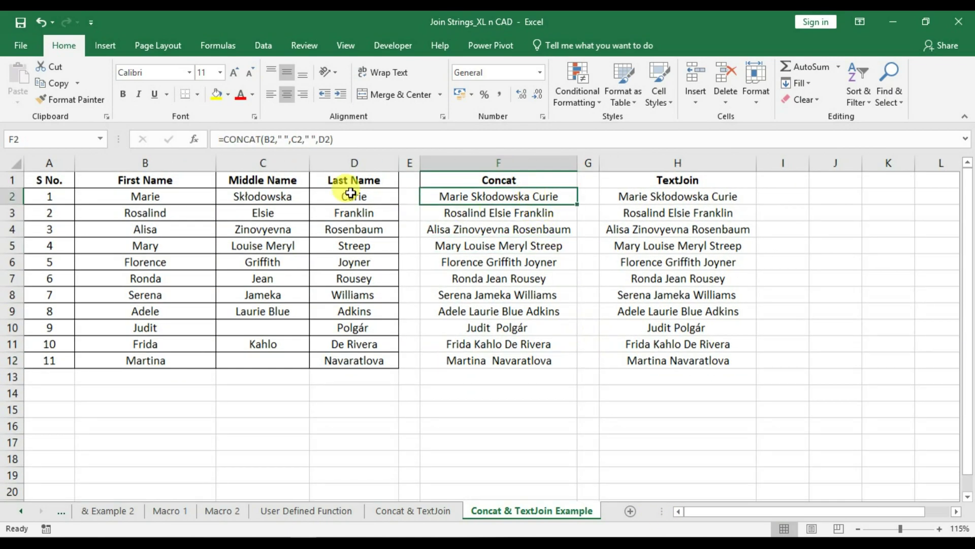
click(666, 198)
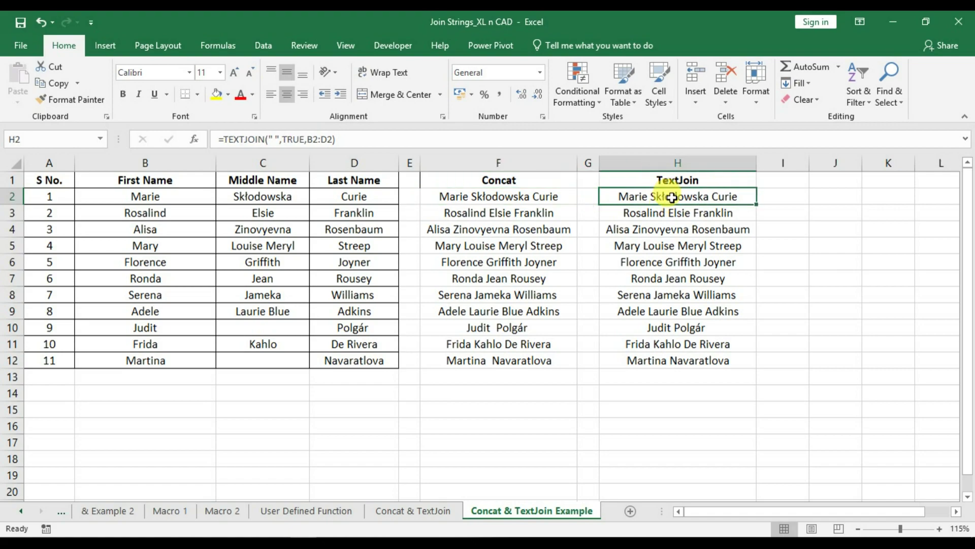